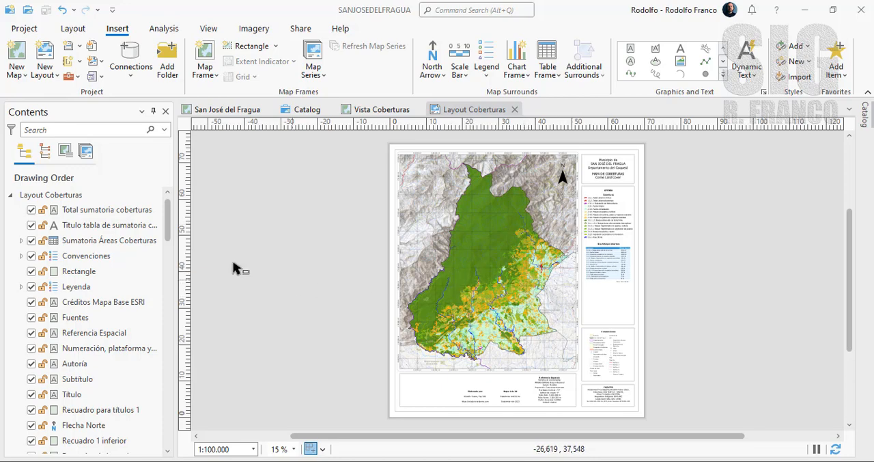
# - Examine the attribute table of the Coberturas layer, checking its category and area fields, and close it
pyautogui.moveTo(168, 220); pyautogui.dragTo(169, 409)
pyautogui.click(78, 247)
pyautogui.rightClick(78, 251)
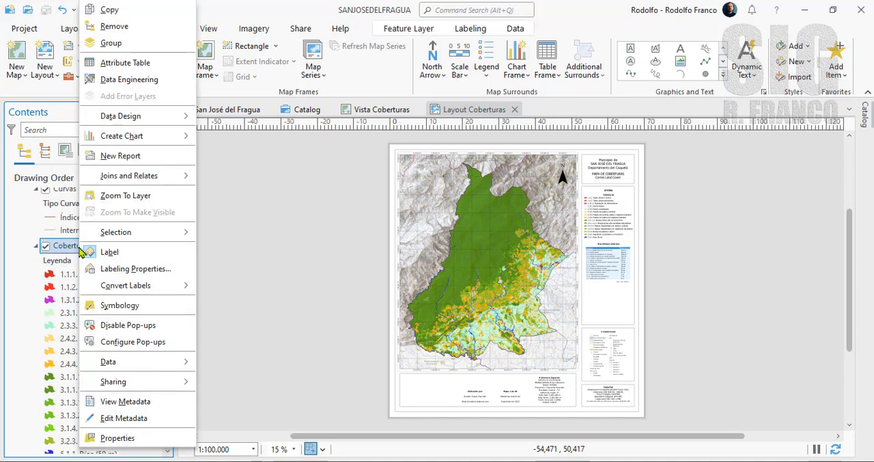
pyautogui.click(113, 61)
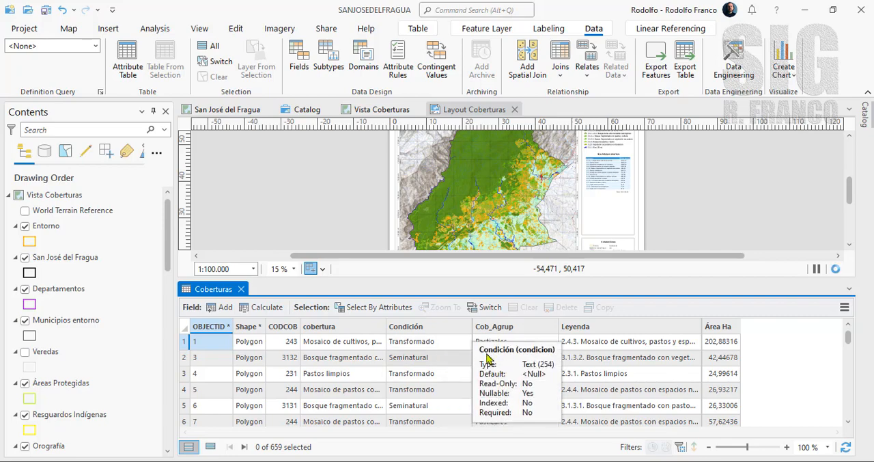
pyautogui.moveTo(849, 339); pyautogui.dragTo(849, 364)
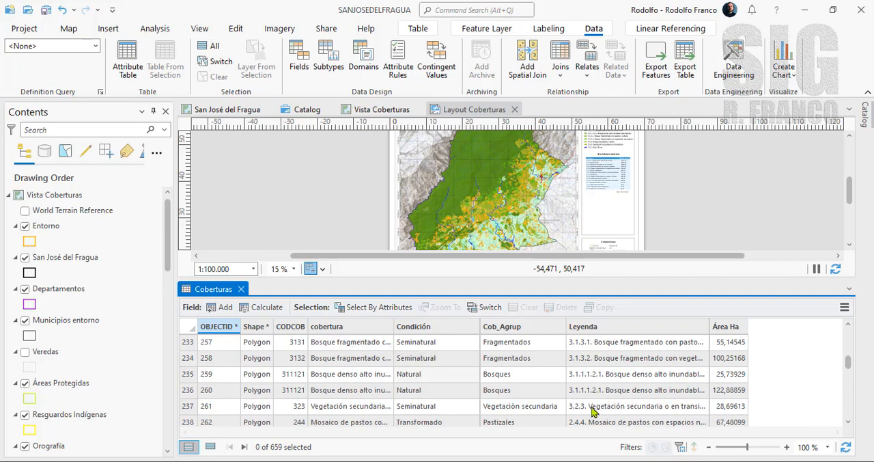
pyautogui.hotkey('ctrl', 'Home')
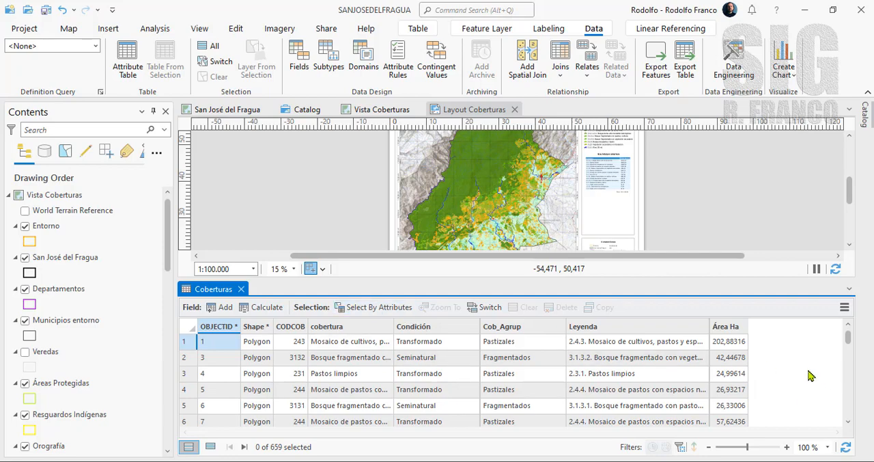
pyautogui.click(240, 290)
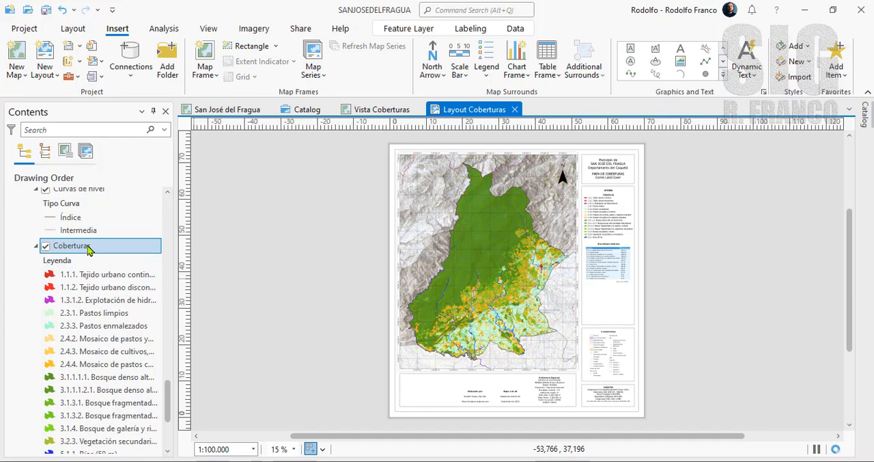
# - Create a pie chart from the Coberturas layer
pyautogui.click(513, 32)
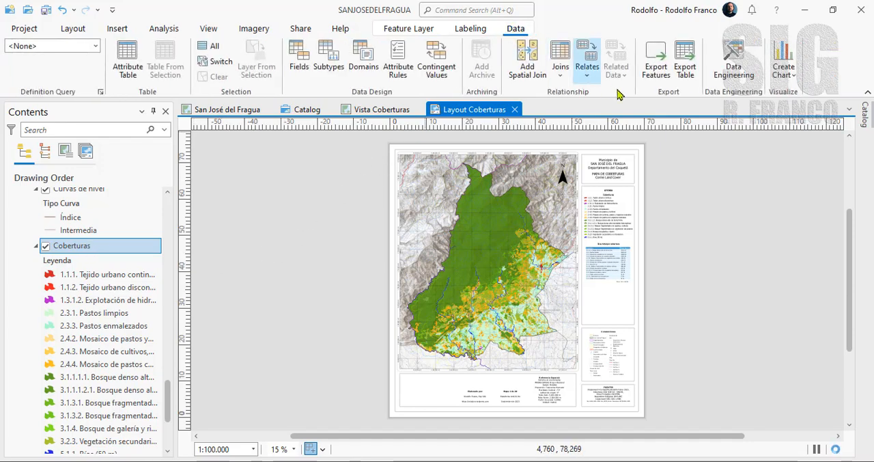
pyautogui.click(794, 80)
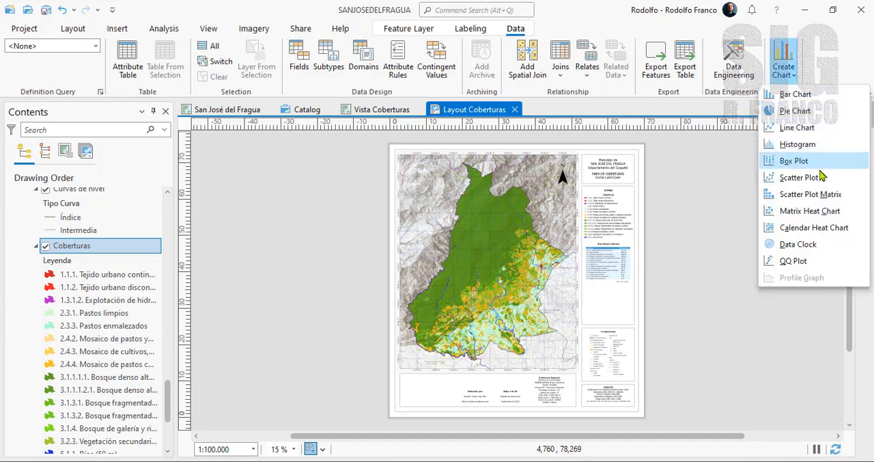
pyautogui.click(794, 113)
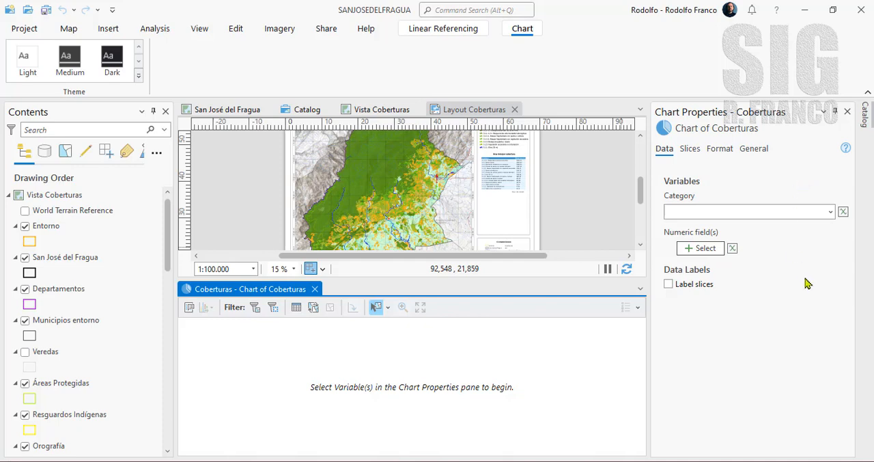
# - Set the pie chart's category to Condición and its numeric field to Área Ha
pyautogui.click(830, 217)
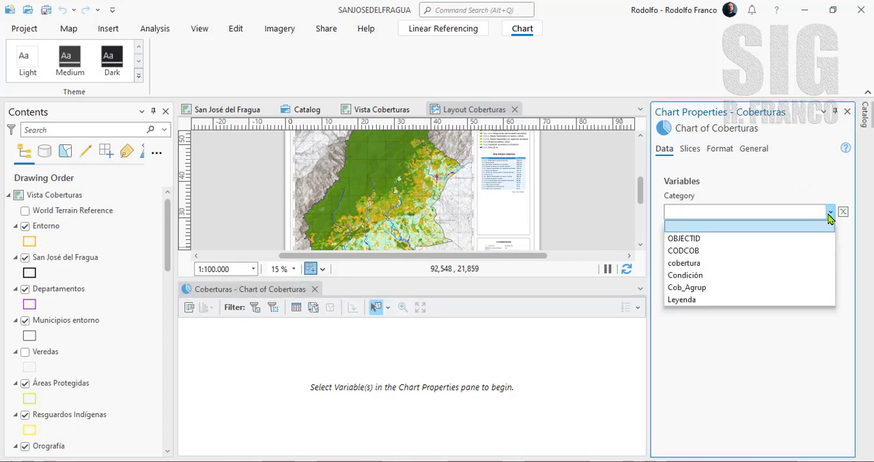
pyautogui.click(695, 276)
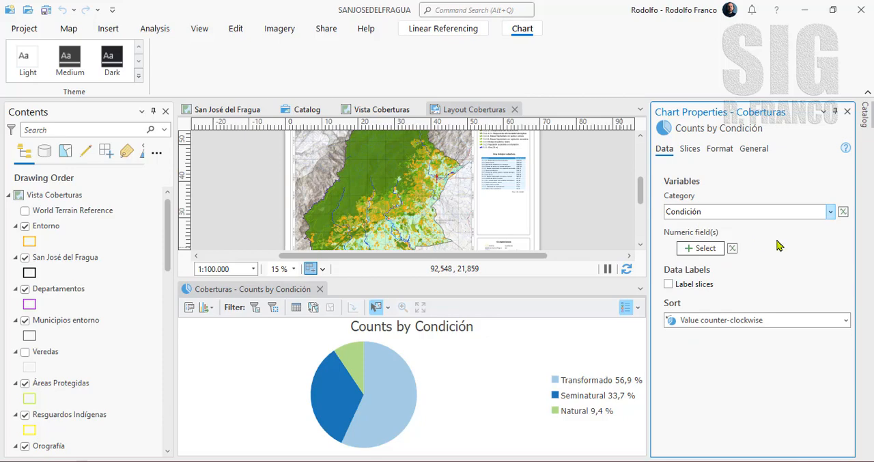
pyautogui.click(688, 249)
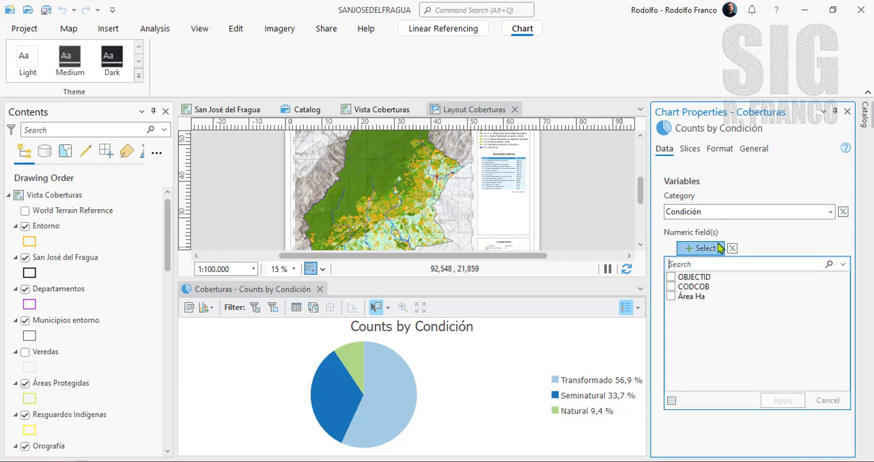
pyautogui.click(671, 297)
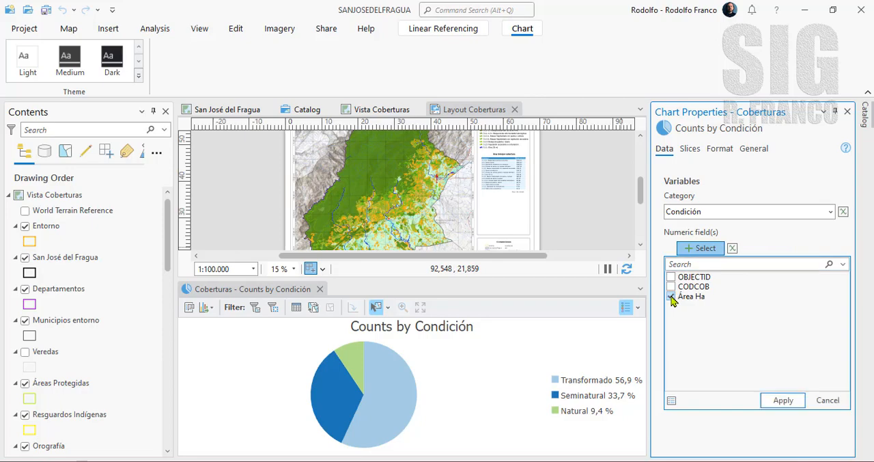
pyautogui.click(785, 401)
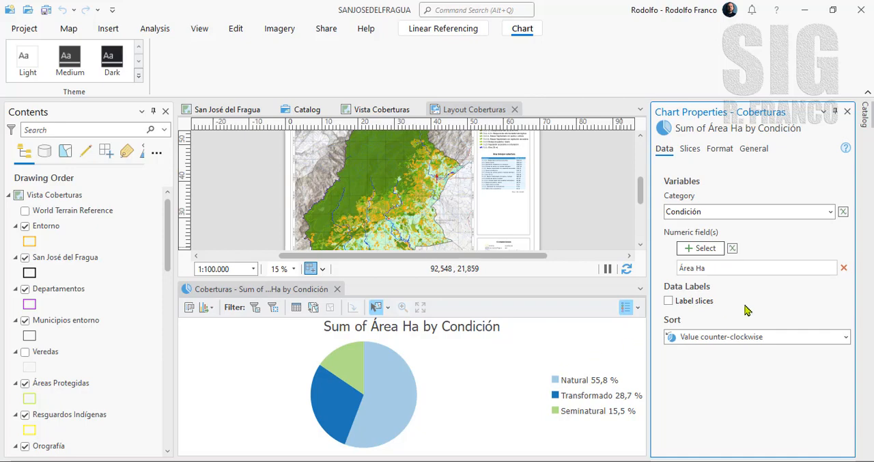
# - Try slice labels and the different sort orders on the pie chart, returning to Value counter-clockwise without labels
pyautogui.click(668, 301)
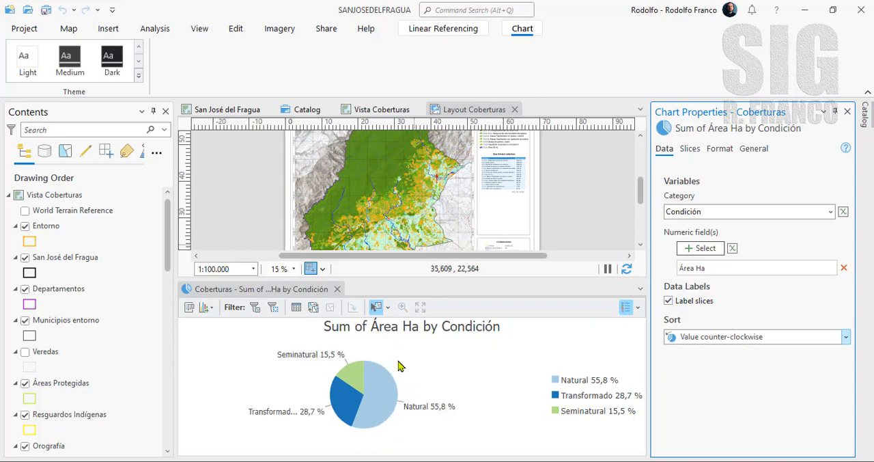
pyautogui.click(846, 336)
pyautogui.click(730, 368)
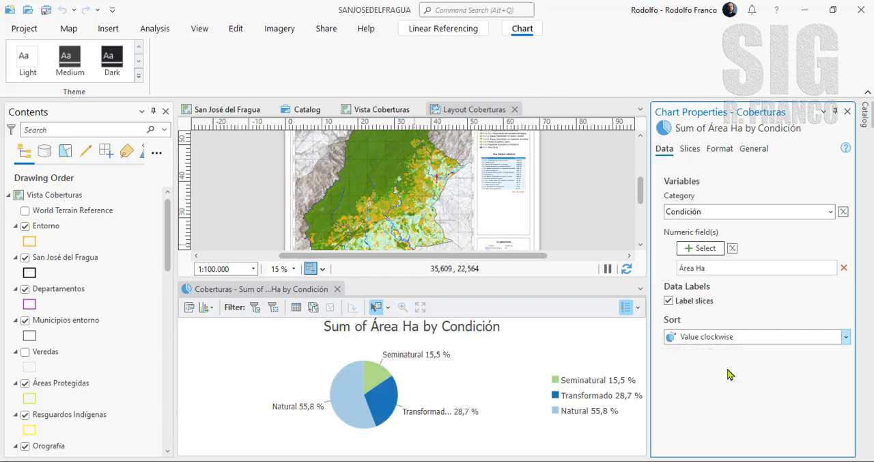
pyautogui.click(845, 337)
pyautogui.click(725, 380)
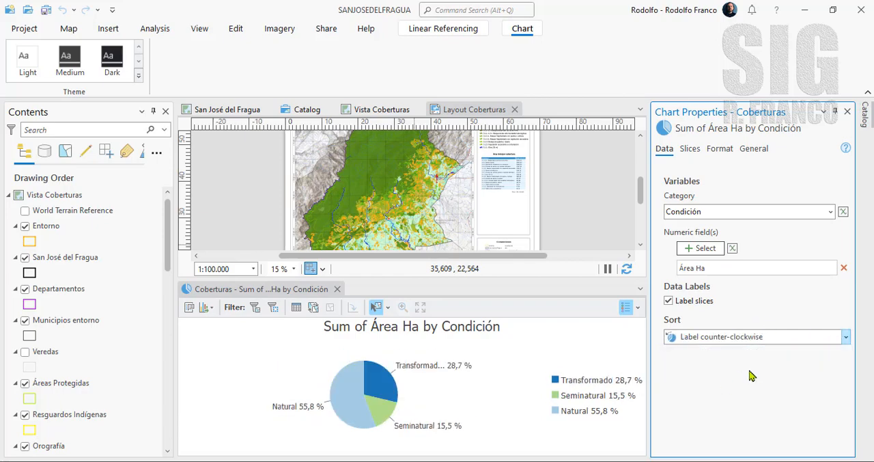
pyautogui.click(845, 336)
pyautogui.click(718, 396)
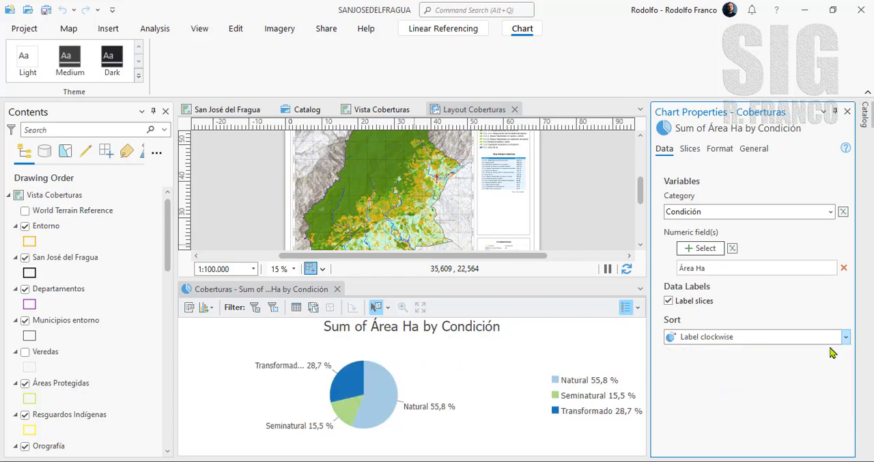
pyautogui.click(845, 337)
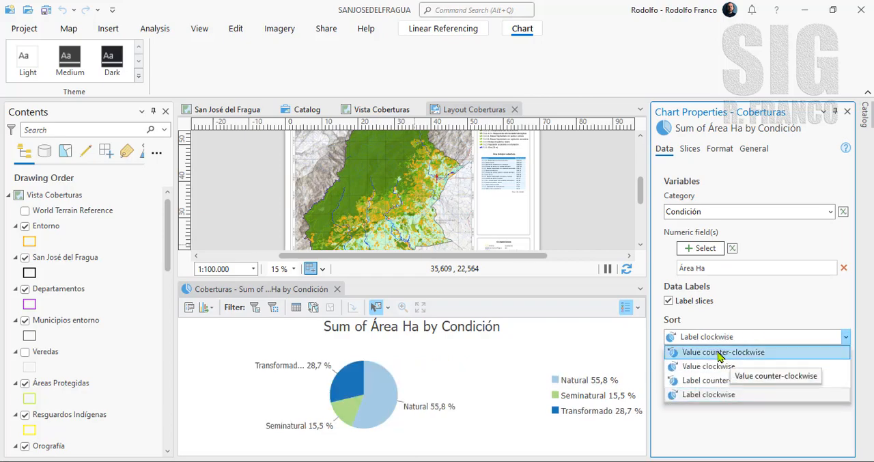
pyautogui.click(741, 354)
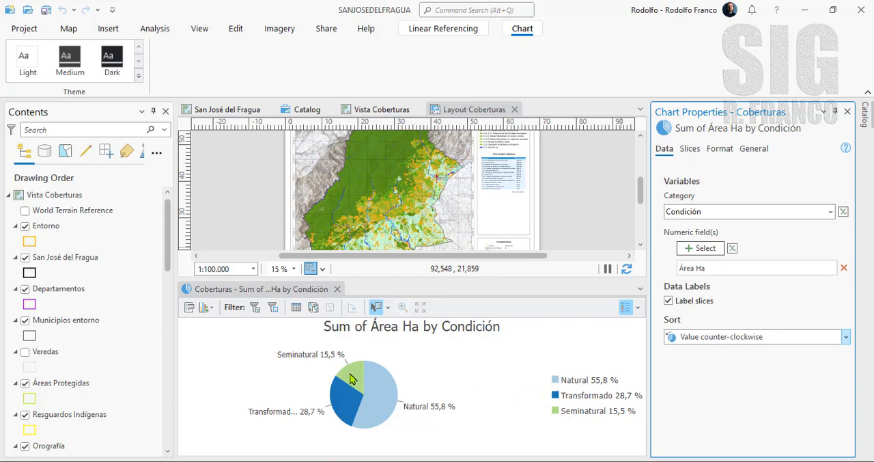
pyautogui.click(668, 300)
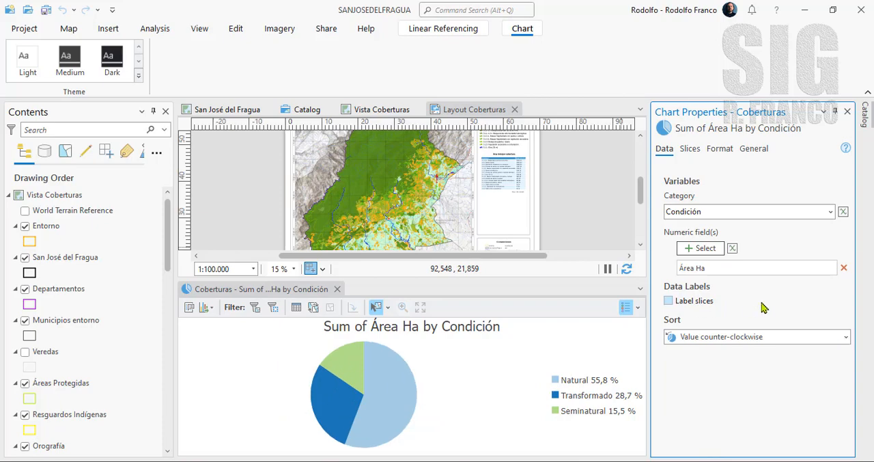
# - Reshape the pie into a donut with a medium-sized hole, a little under halfway between Pie and Donut
pyautogui.click(690, 155)
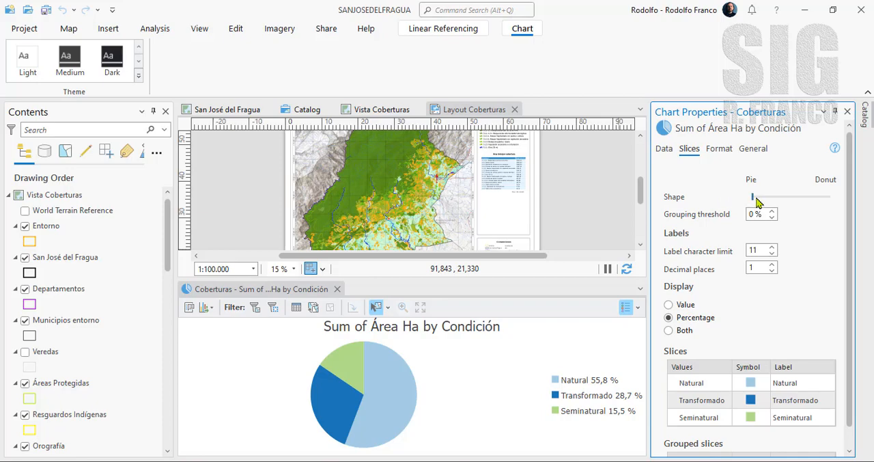
pyautogui.moveTo(753, 197); pyautogui.dragTo(788, 198)
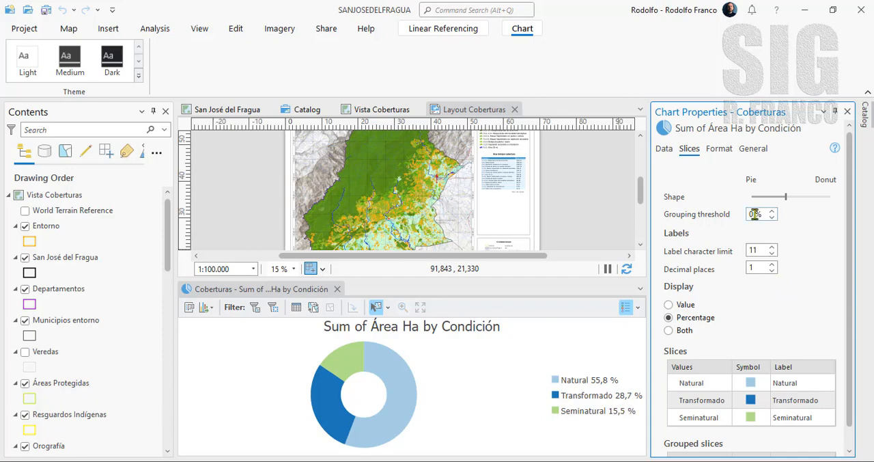
# - Try a grouping threshold that merges the smaller slices into Other, and restore it to 0 %
pyautogui.moveTo(761, 214); pyautogui.dragTo(744, 214)
pyautogui.write('3')
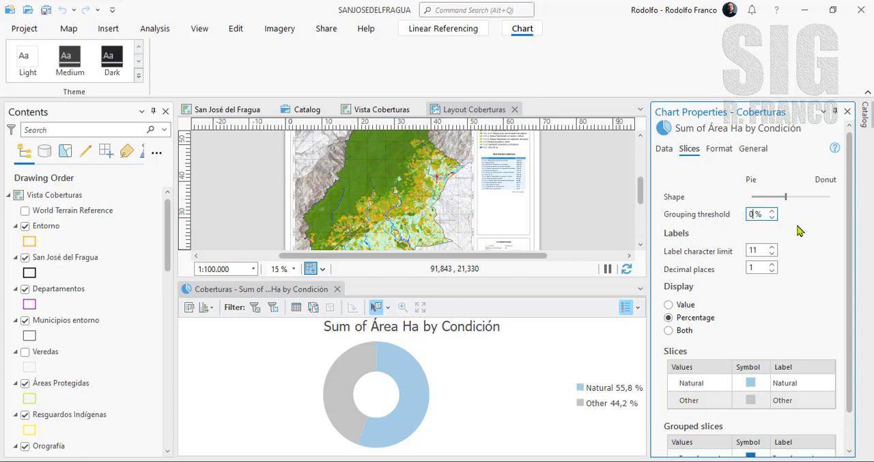
pyautogui.press('Return')
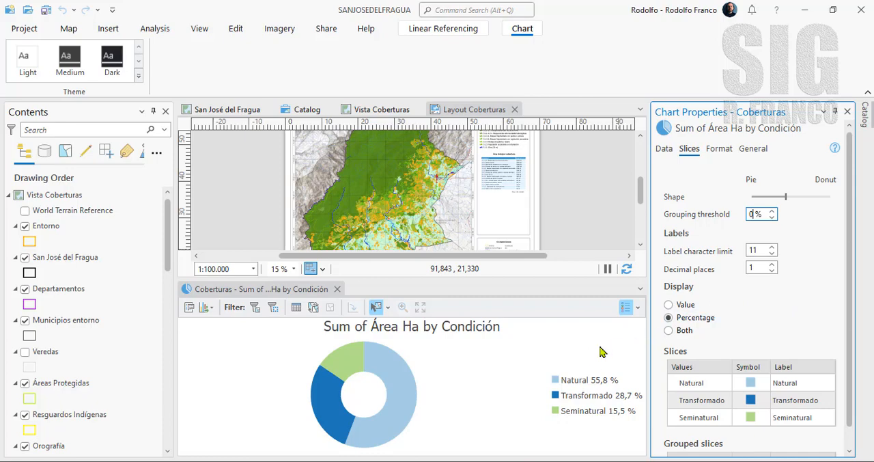
# - Try the Value and Both display options for the slices and return to Percentage
pyautogui.click(669, 305)
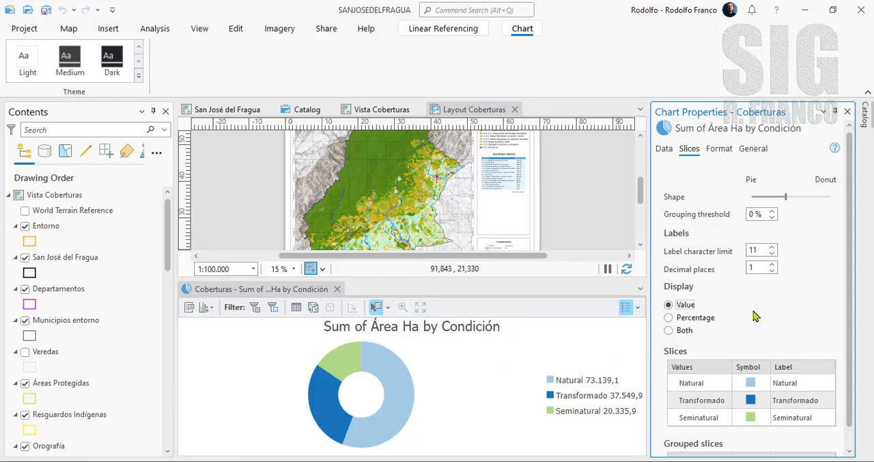
pyautogui.click(670, 318)
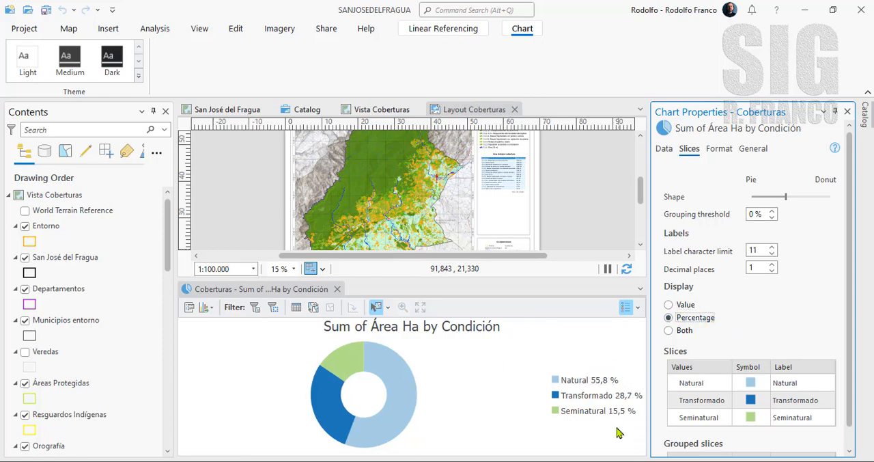
pyautogui.click(669, 331)
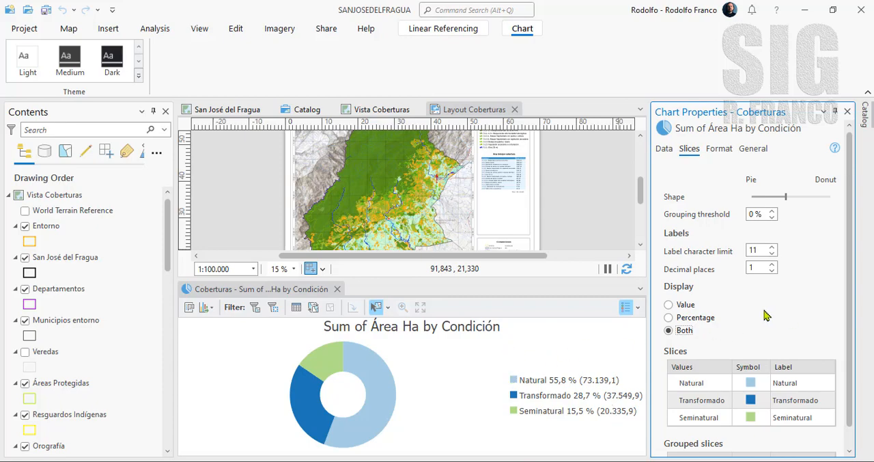
pyautogui.click(668, 318)
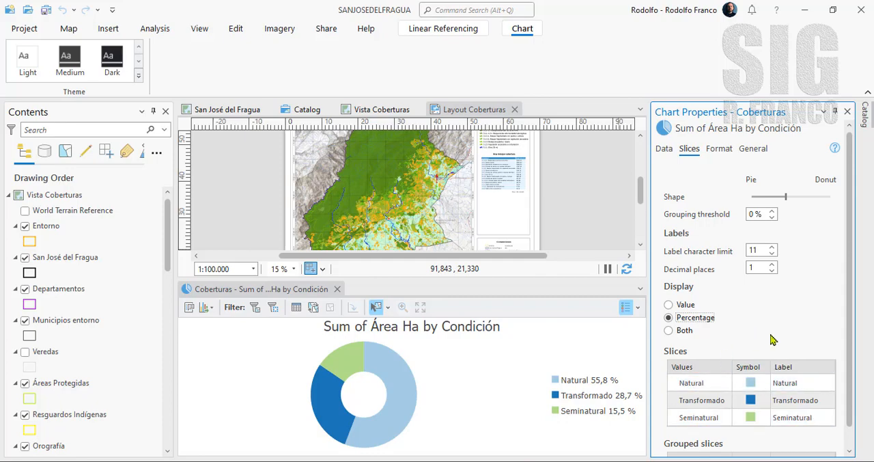
# - Recolor the Natural slice muted olive green and the Transformado slice light lilac
pyautogui.click(755, 383)
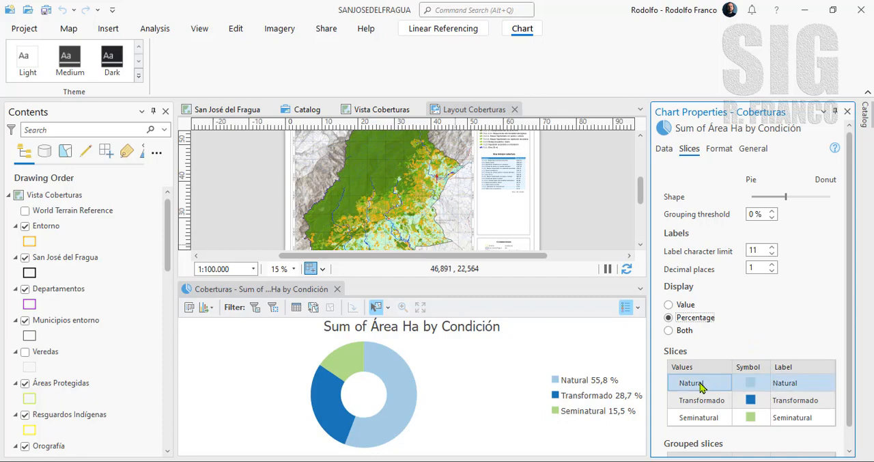
pyautogui.click(751, 385)
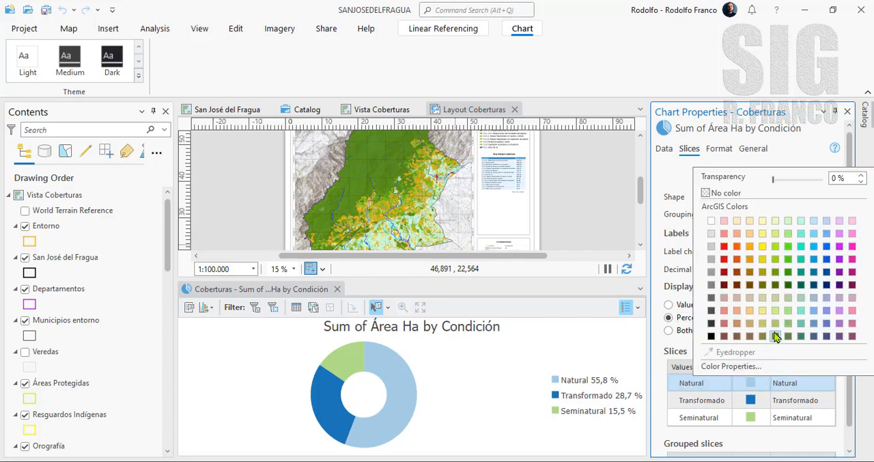
pyautogui.click(775, 300)
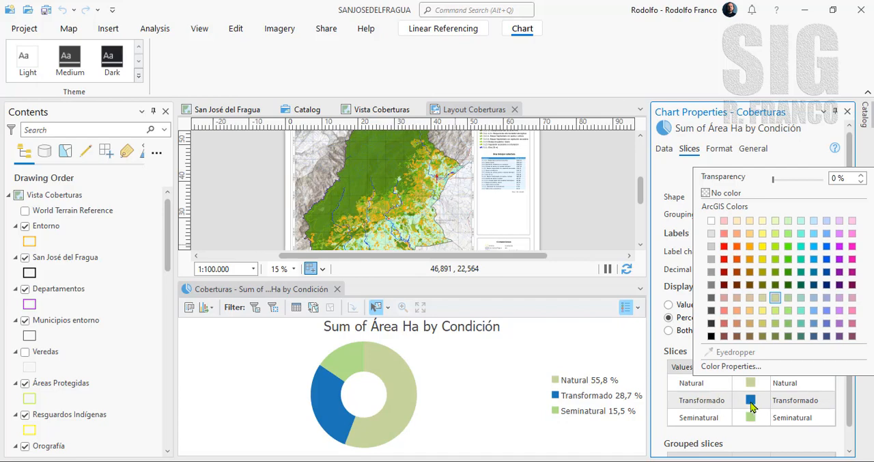
pyautogui.click(752, 403)
pyautogui.click(751, 403)
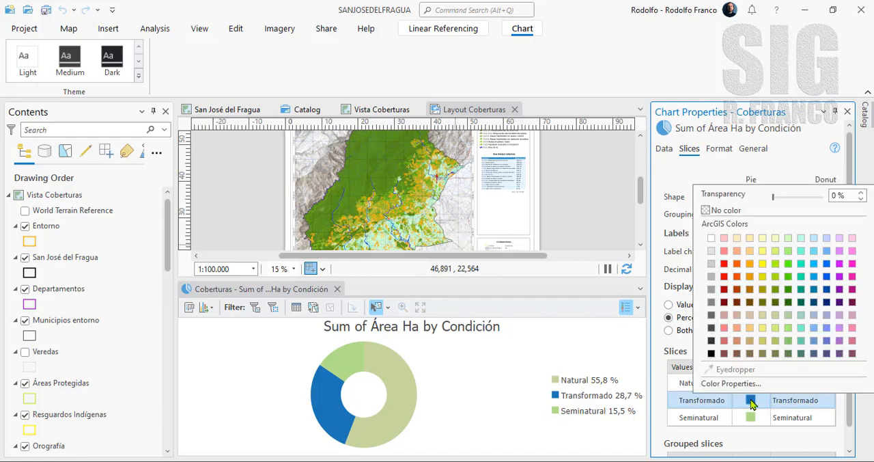
pyautogui.click(839, 241)
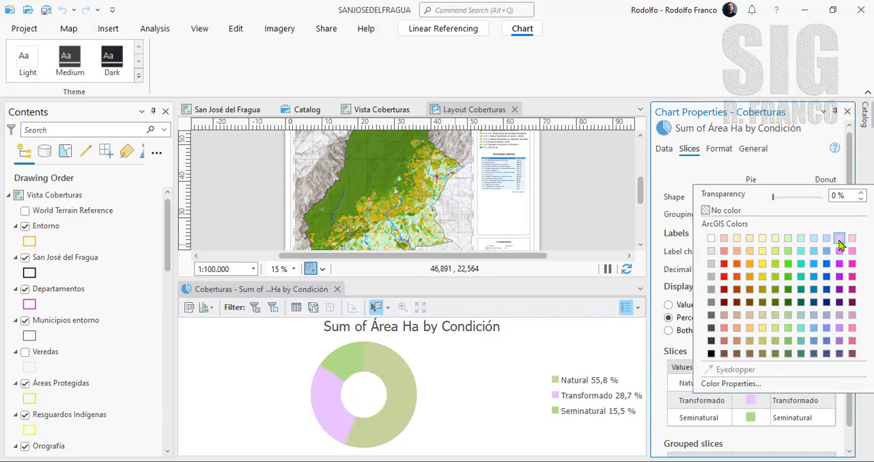
# - Recolor the Seminatural slice light yellow
pyautogui.click(752, 419)
pyautogui.click(751, 419)
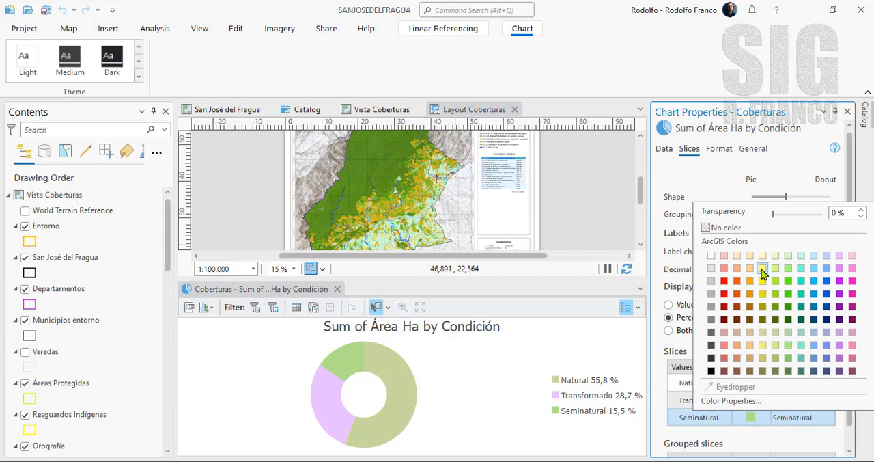
pyautogui.click(762, 269)
pyautogui.click(789, 442)
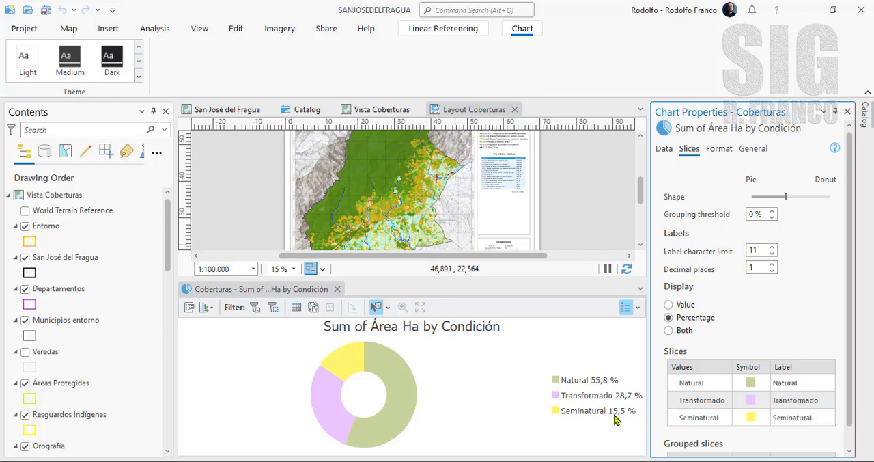
# - Try the Medium and Dark themes on the chart and return to the Light theme
pyautogui.click(801, 379)
pyautogui.click(719, 154)
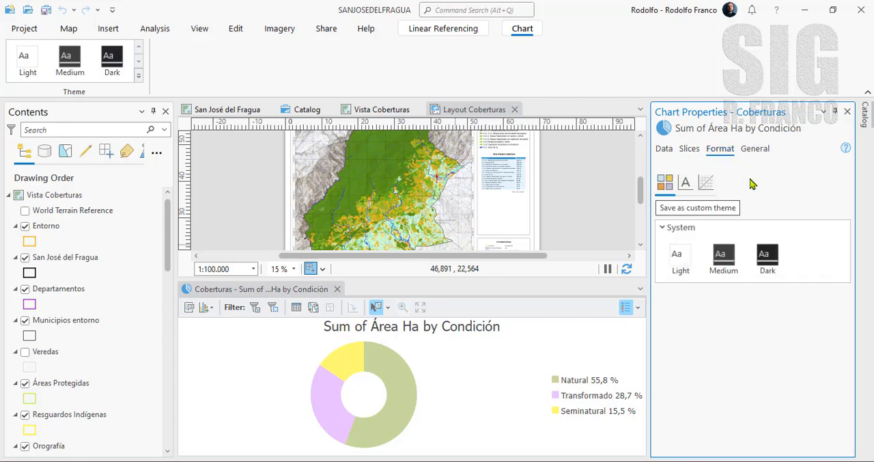
pyautogui.click(725, 259)
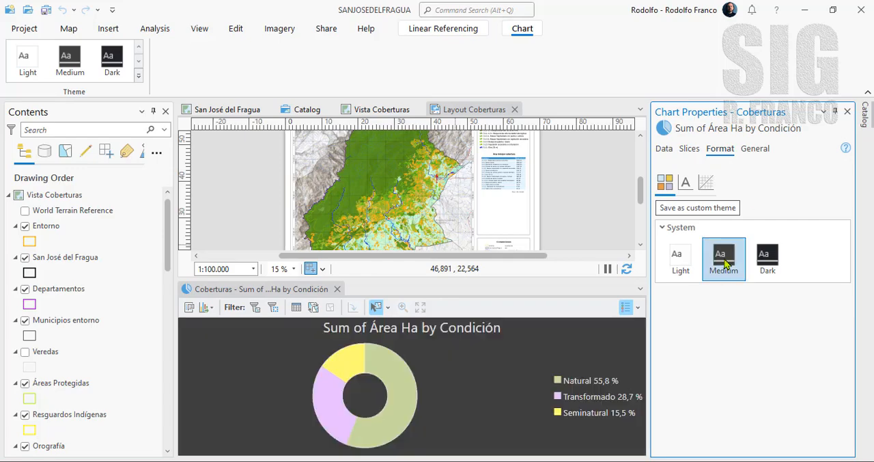
pyautogui.click(766, 264)
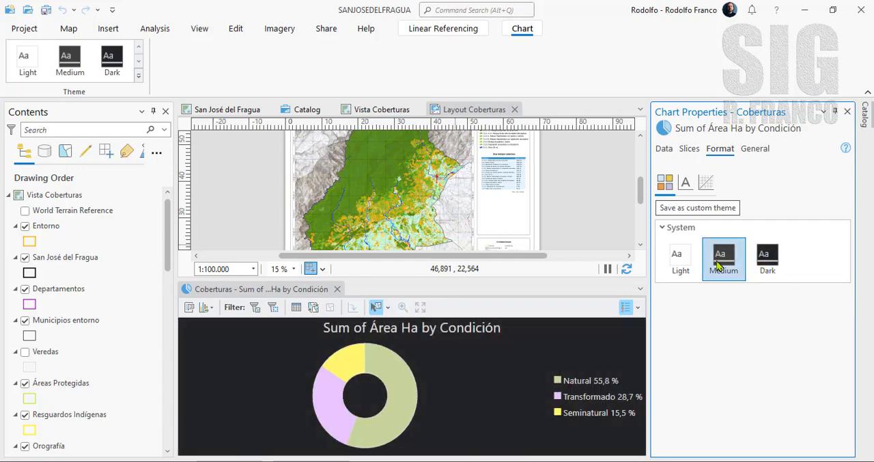
pyautogui.click(674, 263)
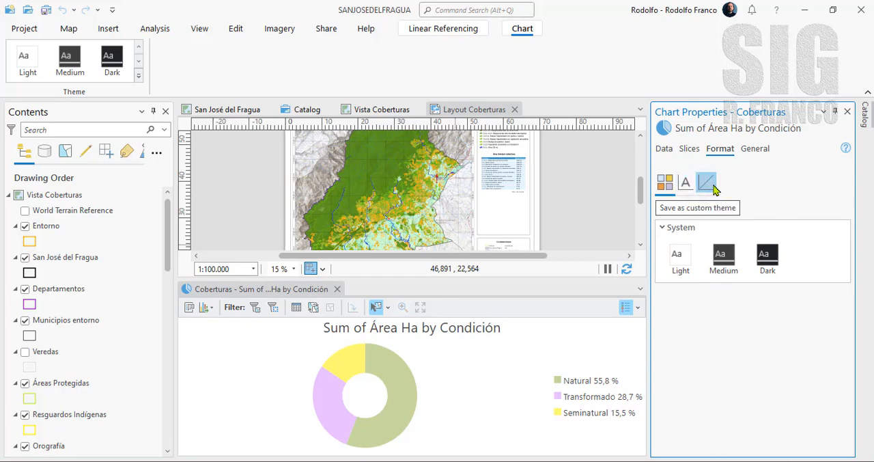
# - Change the chart title to "Condición de las Coberturas"
pyautogui.click(754, 151)
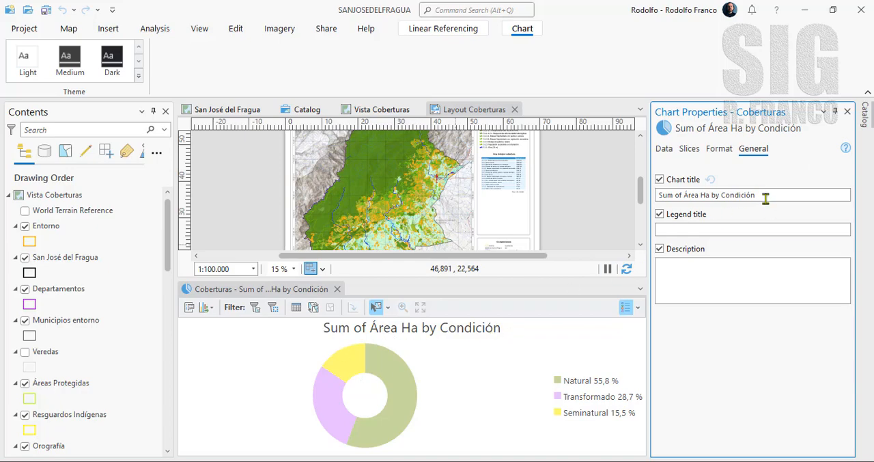
pyautogui.moveTo(763, 196); pyautogui.dragTo(654, 195)
pyautogui.write('Condición de las Coberturas')
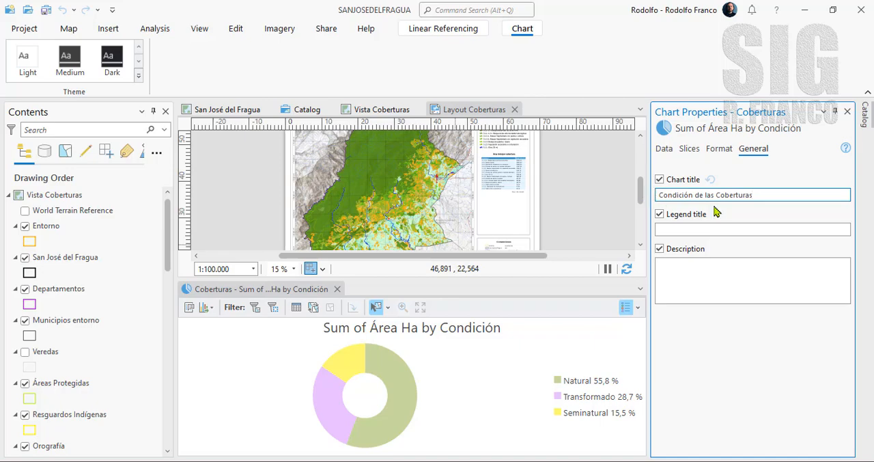
pyautogui.click(799, 172)
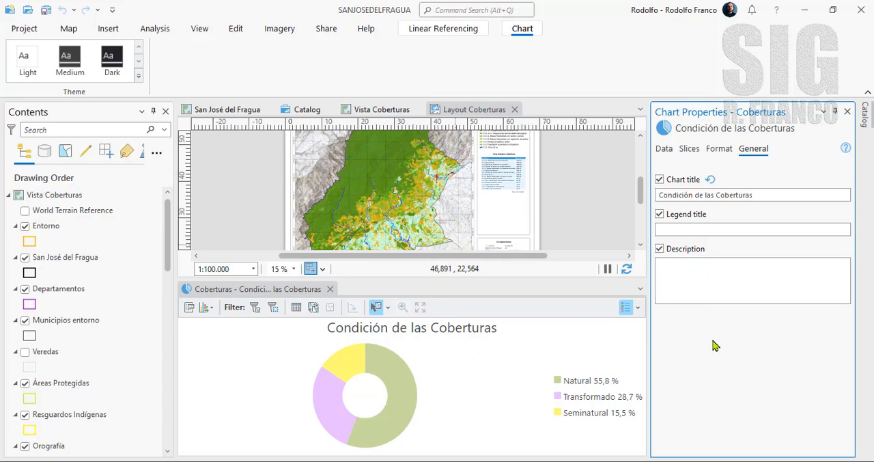
# - Close the chart properties, reopen them to review the chart's data variables, and close them again
pyautogui.click(847, 111)
pyautogui.click(697, 371)
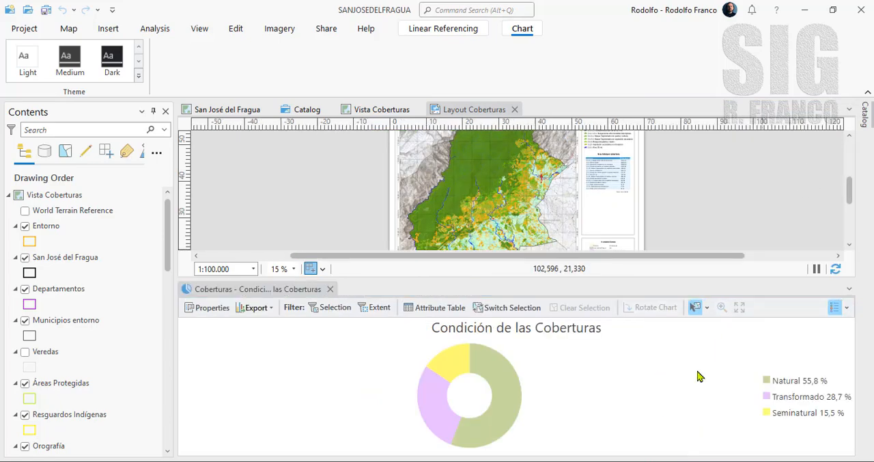
pyautogui.click(205, 307)
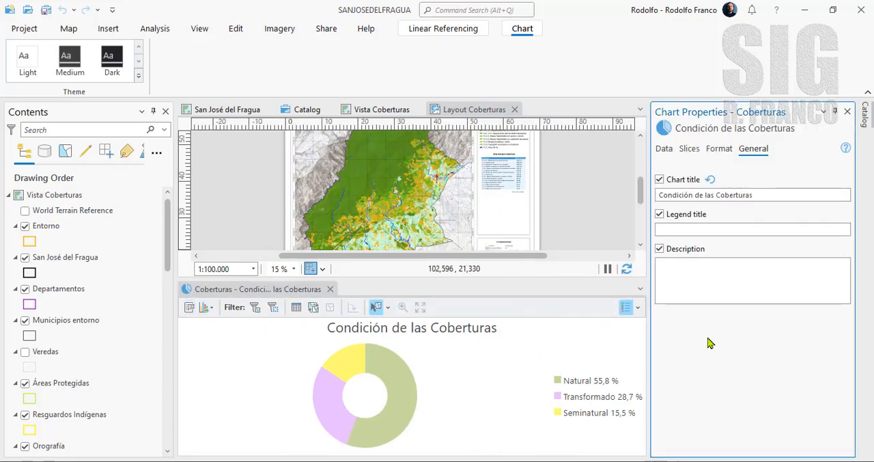
pyautogui.click(665, 149)
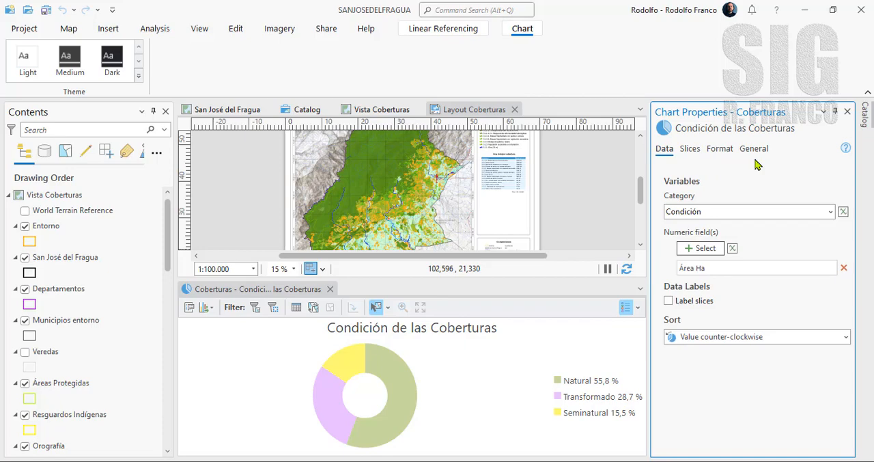
pyautogui.click(847, 111)
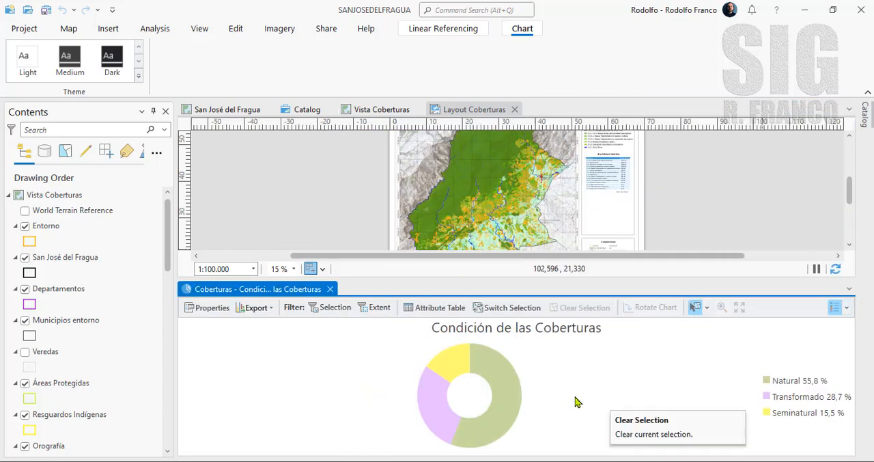
# - Check the file formats offered for exporting the chart as a graphic, and cancel the export
pyautogui.click(271, 311)
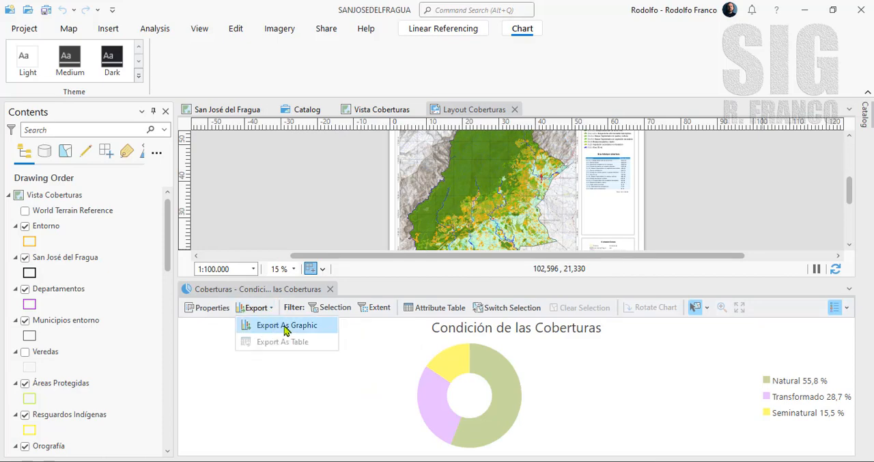
pyautogui.click(285, 326)
pyautogui.click(597, 338)
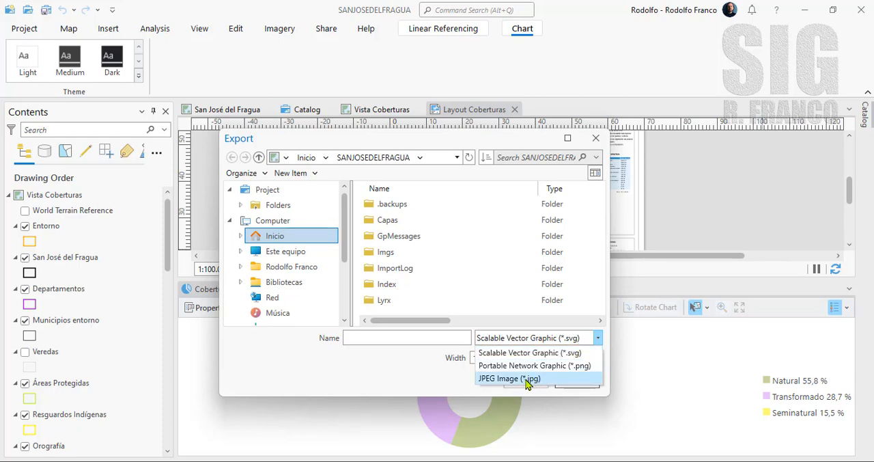
pyautogui.click(646, 372)
pyautogui.click(576, 382)
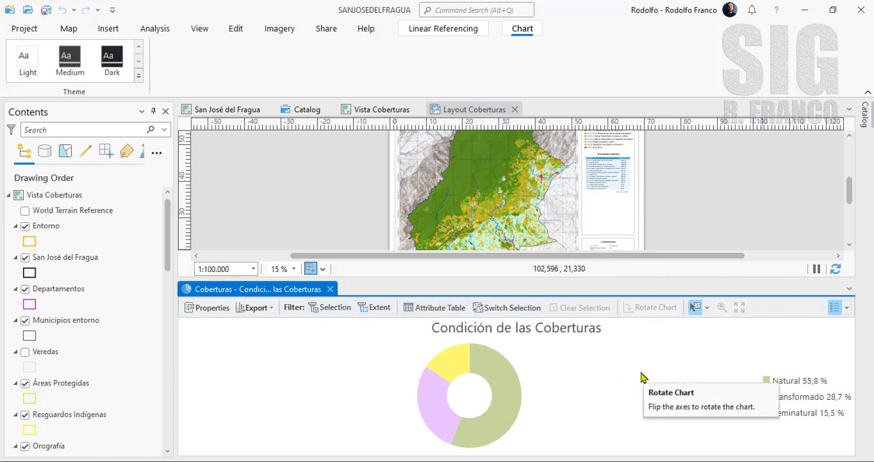
# - Toggle the chart's legend off and back on
pyautogui.click(836, 309)
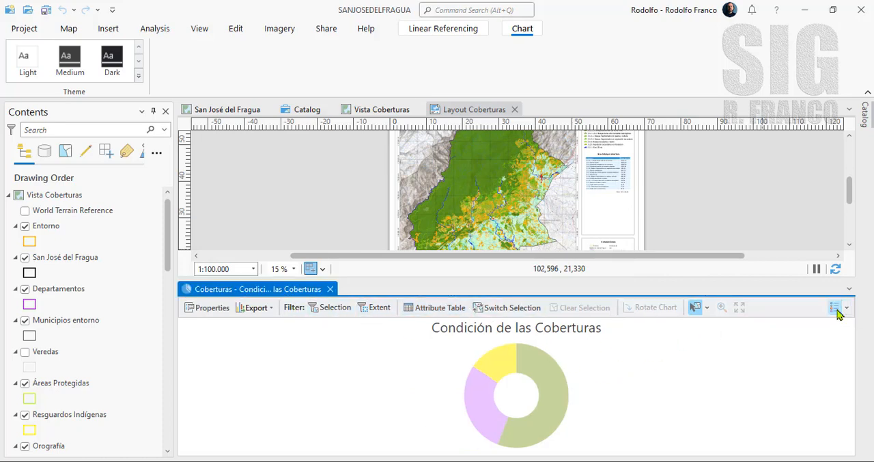
pyautogui.click(836, 309)
pyautogui.click(835, 311)
pyautogui.click(834, 313)
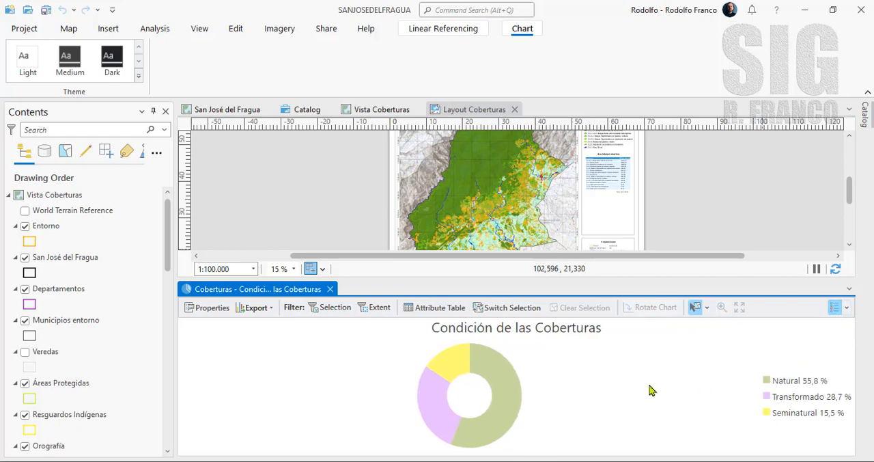
# - Close the chart view and locate the chart listed under the Coberturas layer
pyautogui.click(330, 290)
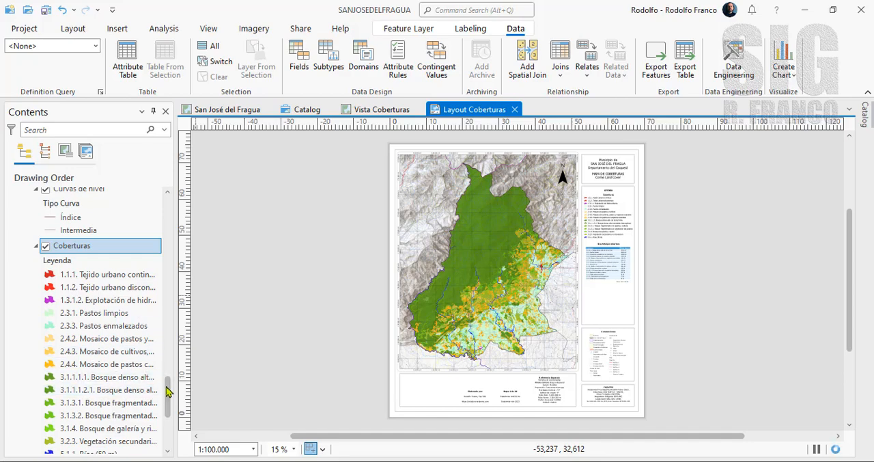
pyautogui.moveTo(167, 391); pyautogui.dragTo(166, 407)
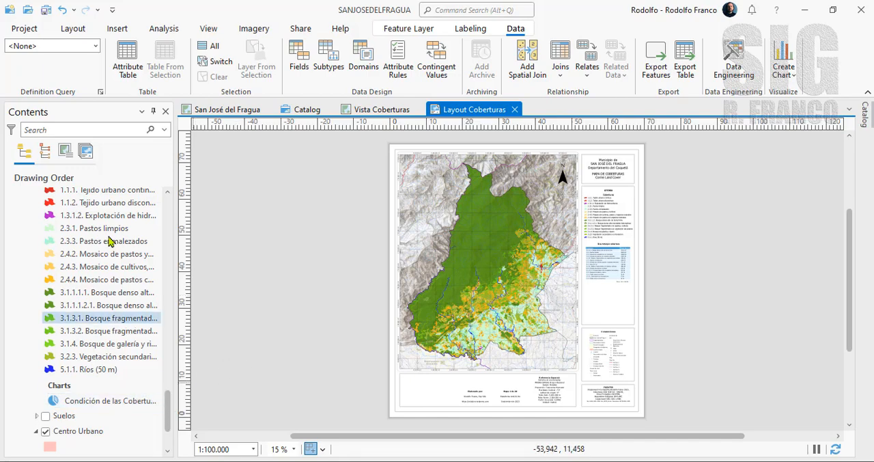
pyautogui.scroll(2, 172, 410)
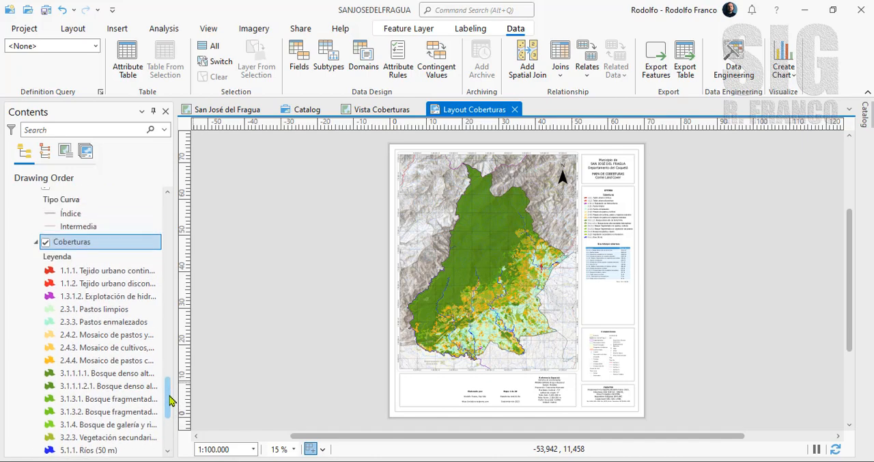
# - Insert a chart frame of Condición de las Coberturas, about 12.4 by 9.7 cm, in the empty space below the coverage table's total
pyautogui.moveTo(115, 247); pyautogui.dragTo(605, 309)
pyautogui.scroll(3, 606, 309)
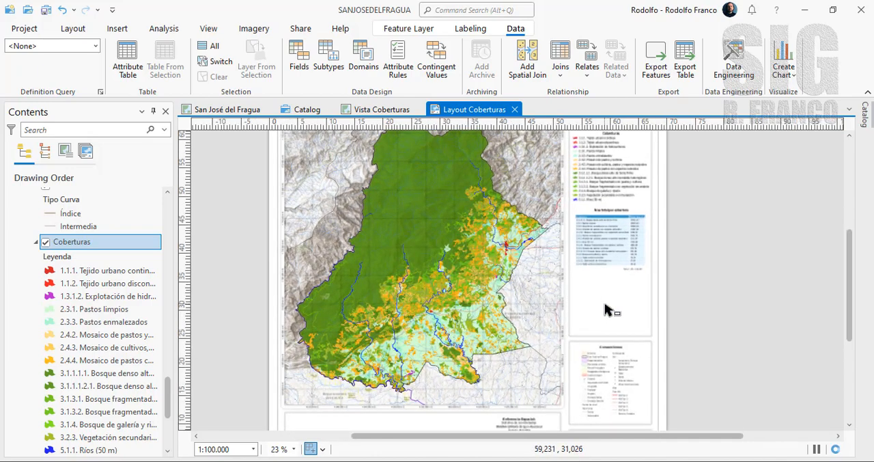
pyautogui.scroll(2, 606, 309)
pyautogui.scroll(2, 631, 331)
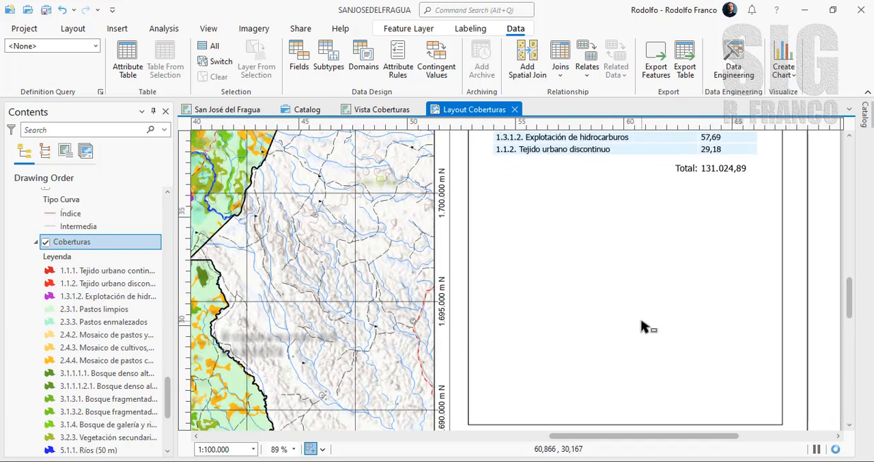
pyautogui.click(118, 31)
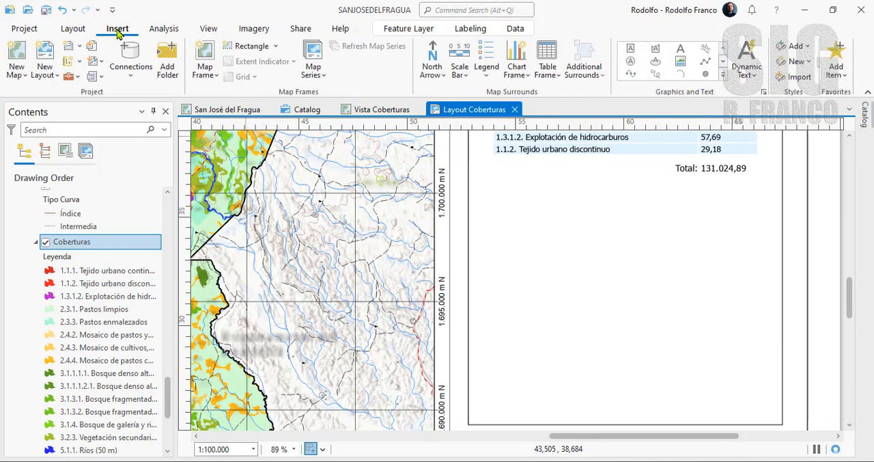
pyautogui.click(527, 75)
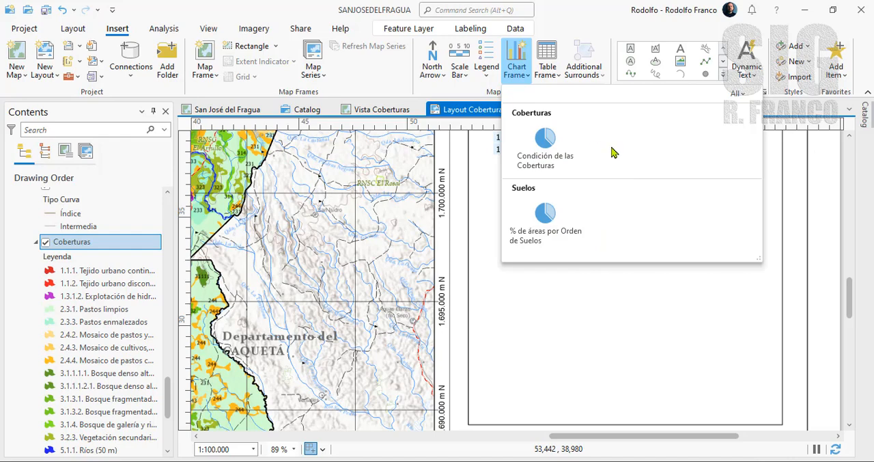
pyautogui.click(549, 156)
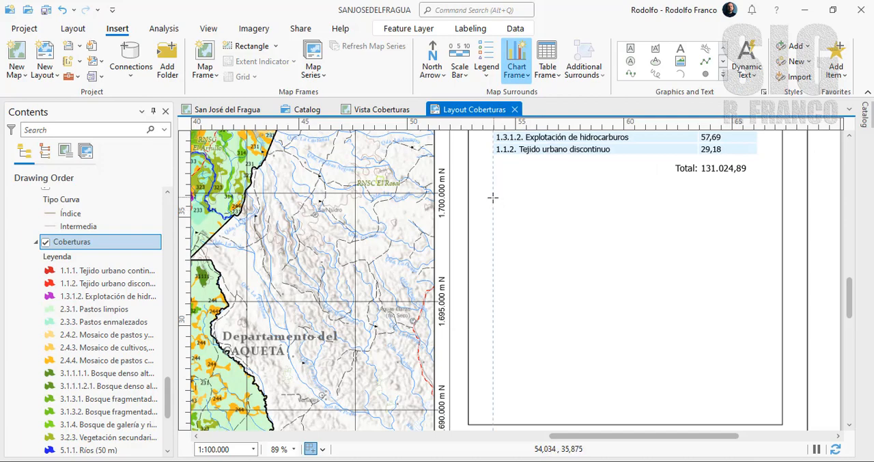
pyautogui.moveTo(493, 197); pyautogui.dragTo(762, 407)
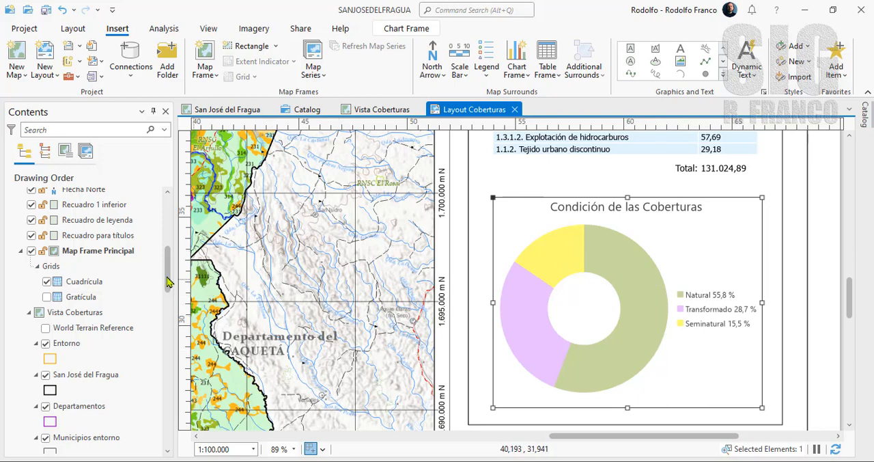
# - Rename the new chart frame element as "Gráfico Condición de las Coberturas"
pyautogui.scroll(5, 166, 279)
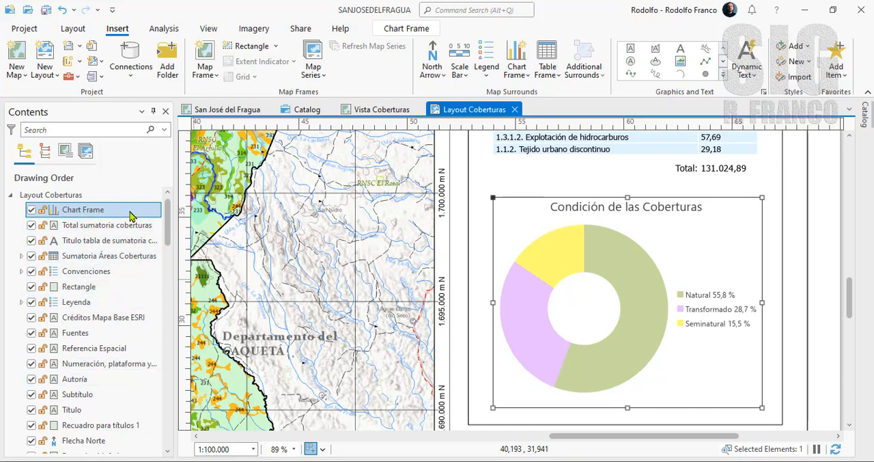
pyautogui.click(93, 213)
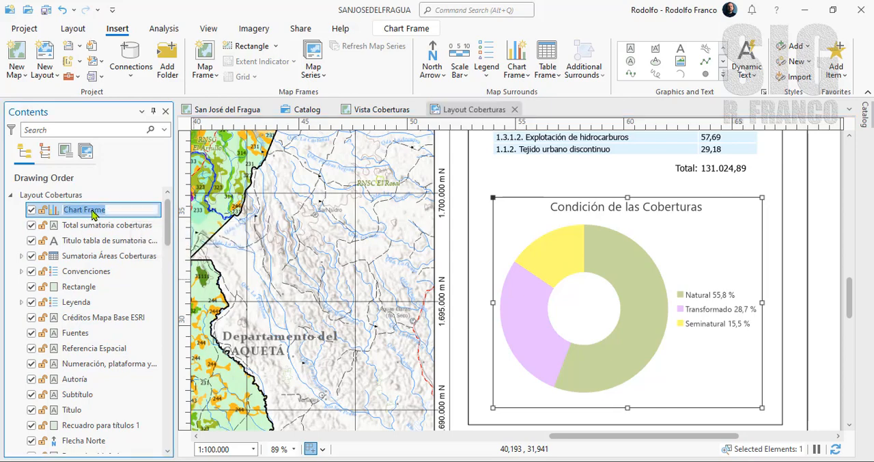
pyautogui.write('Gráfico')
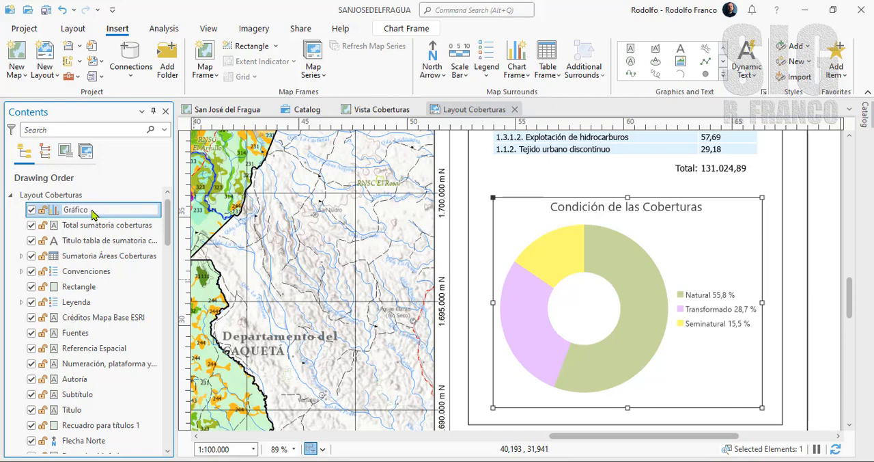
pyautogui.hotkey('ctrl', 'a')
pyautogui.write('Condición de las Coberturas')
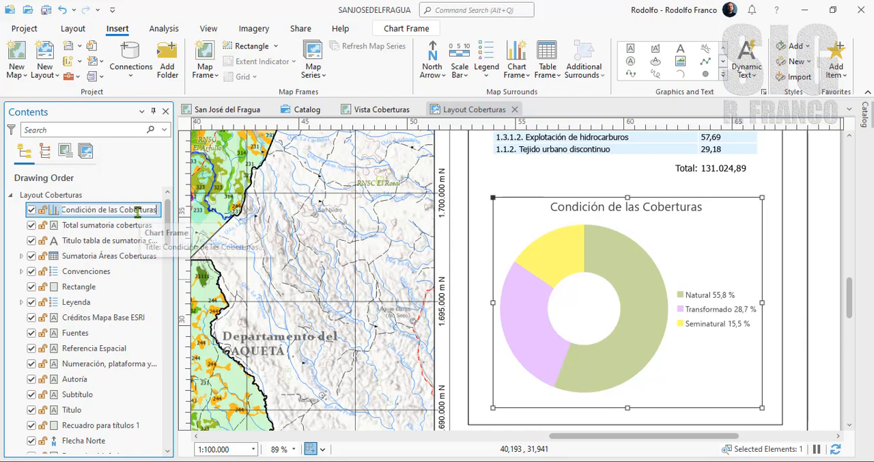
pyautogui.press('Return')
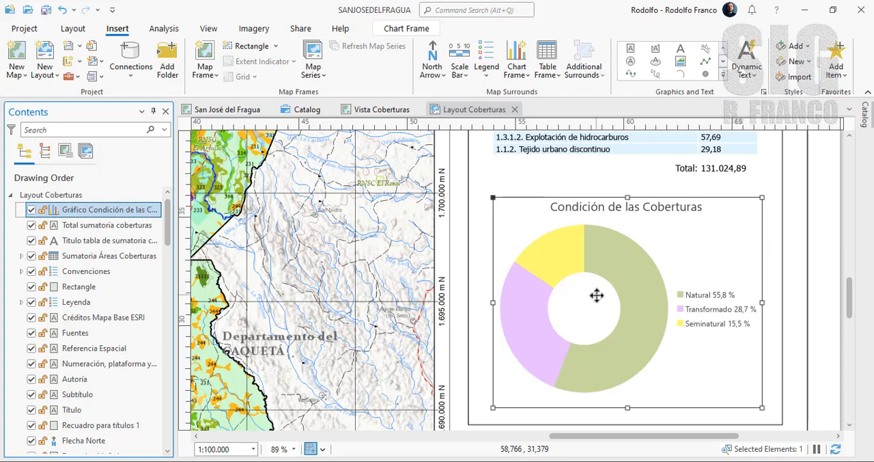
# - Open the chart frame's element properties and review its general options, its border and background display, and its placement settings
pyautogui.rightClick(126, 215)
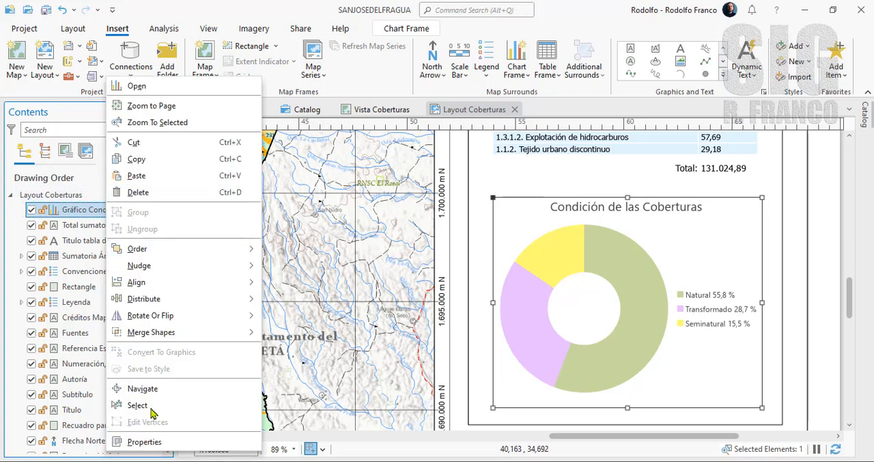
pyautogui.click(556, 357)
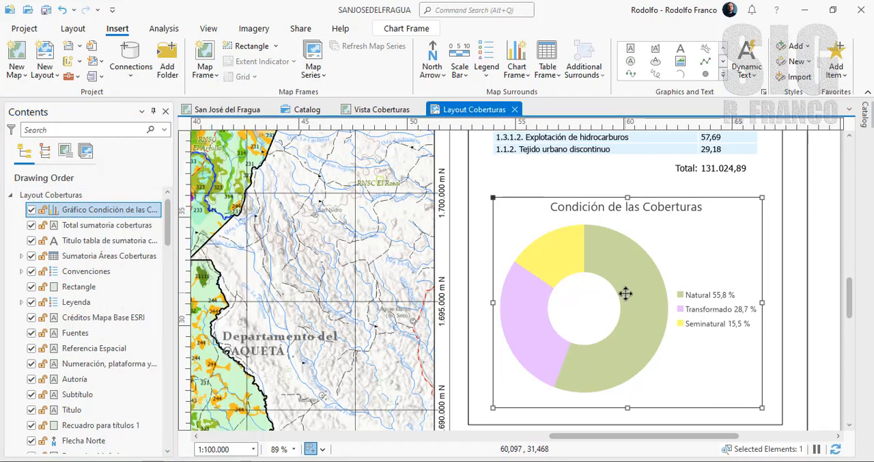
pyautogui.rightClick(625, 294)
pyautogui.click(644, 439)
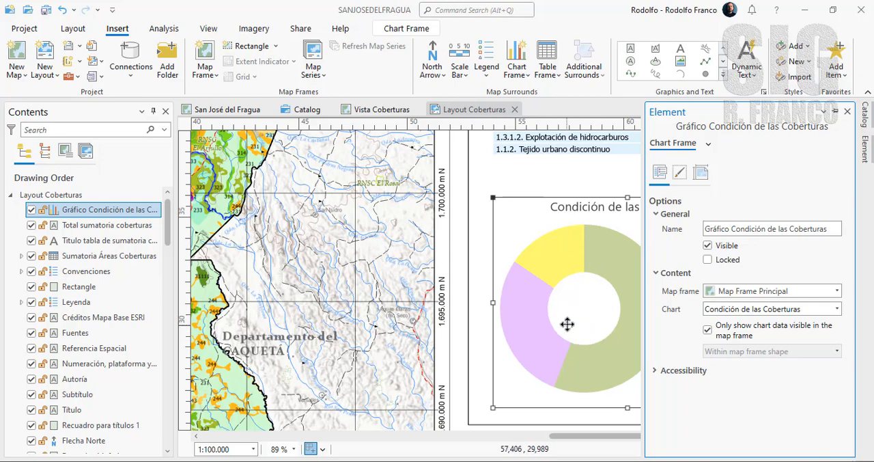
pyautogui.click(680, 172)
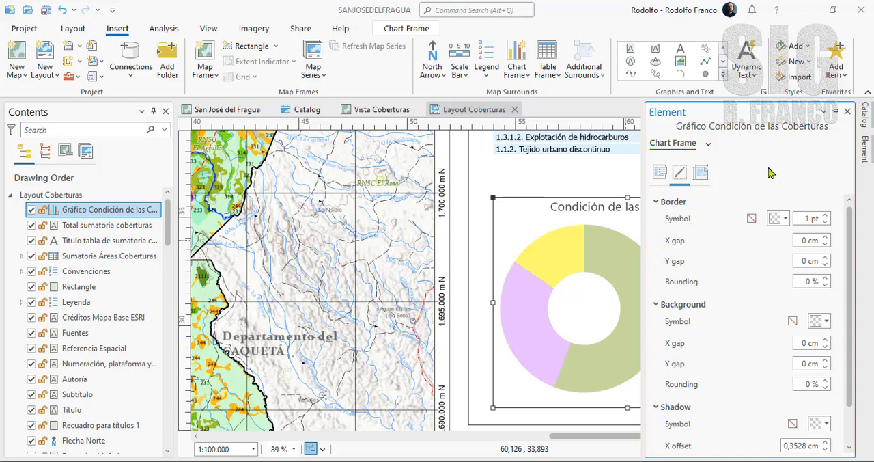
pyautogui.click(700, 173)
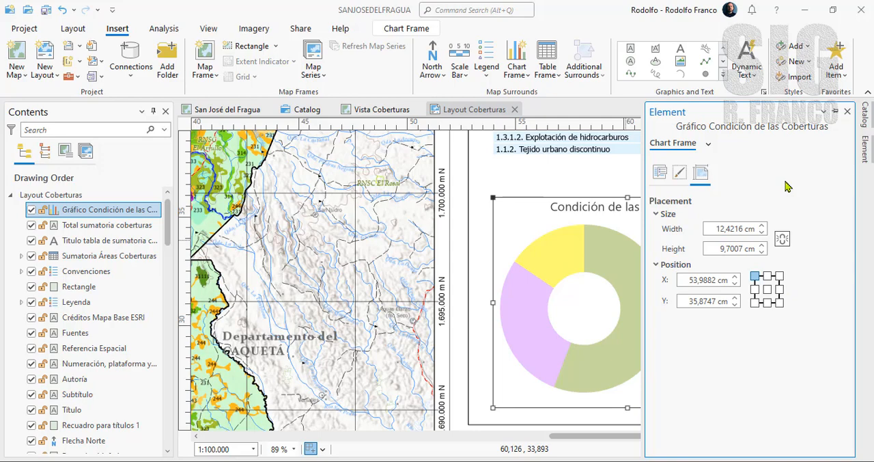
# - Close the element properties and review the chart frame's formatting options and its selectable components, such as background, border and shadow
pyautogui.click(847, 110)
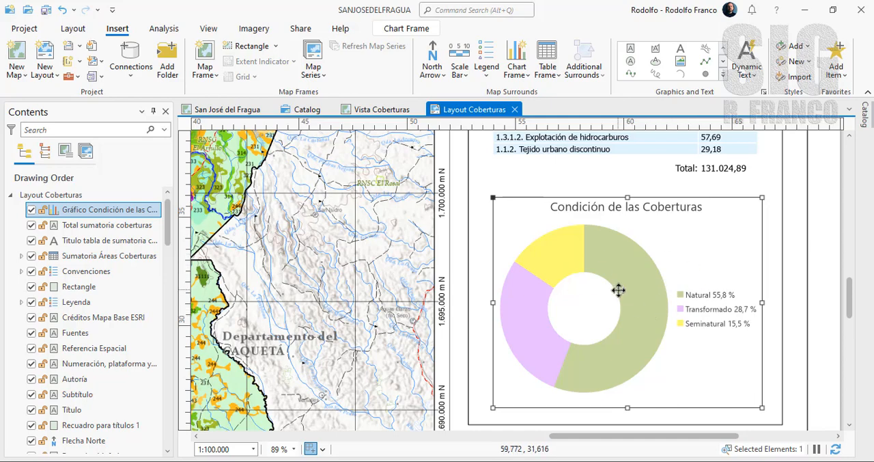
pyautogui.click(397, 32)
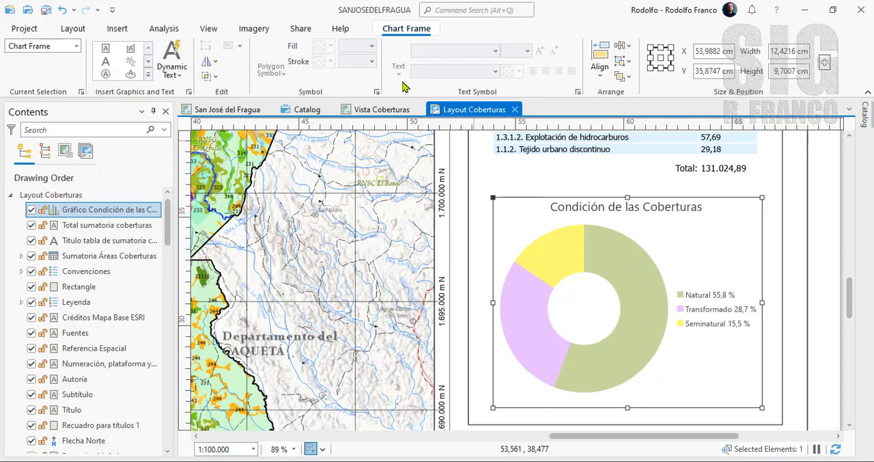
pyautogui.click(77, 46)
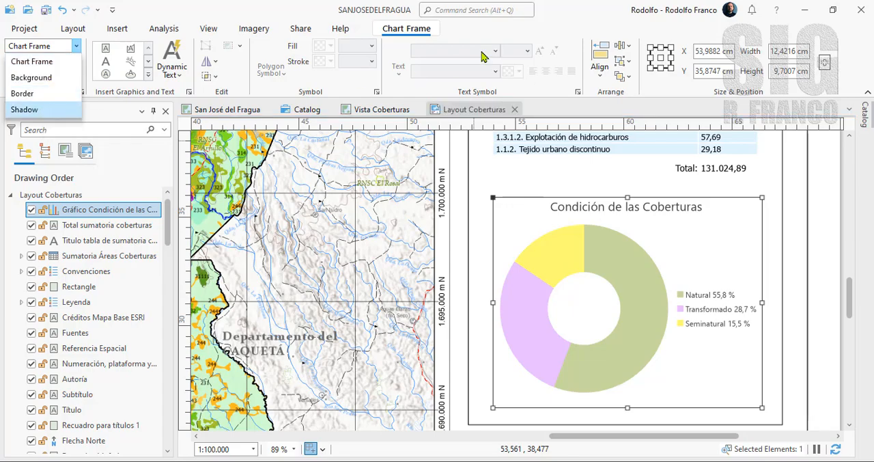
# - Open the source chart Condición de las Coberturas from the Coberturas layer and review its general properties beside the layout
pyautogui.scroll(-4, 636, 224)
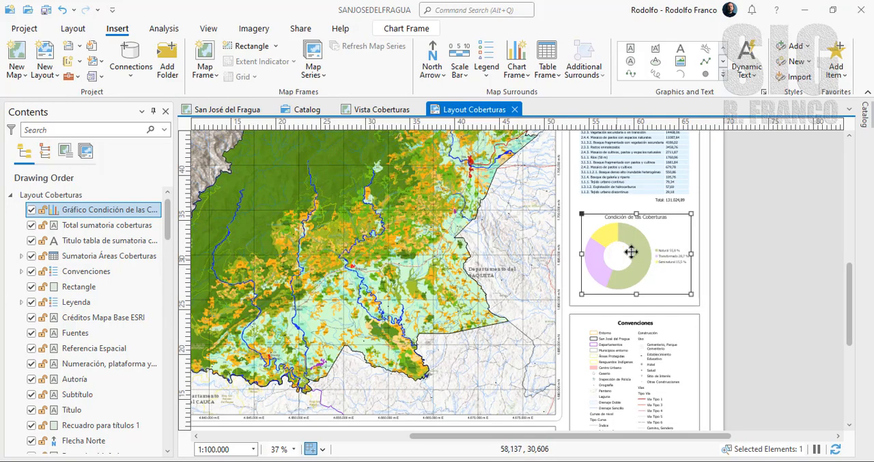
pyautogui.moveTo(170, 230); pyautogui.dragTo(170, 423)
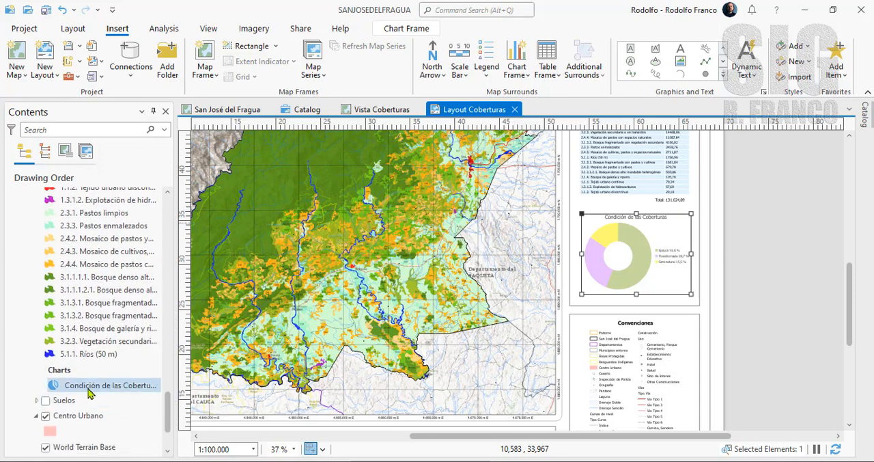
pyautogui.rightClick(85, 387)
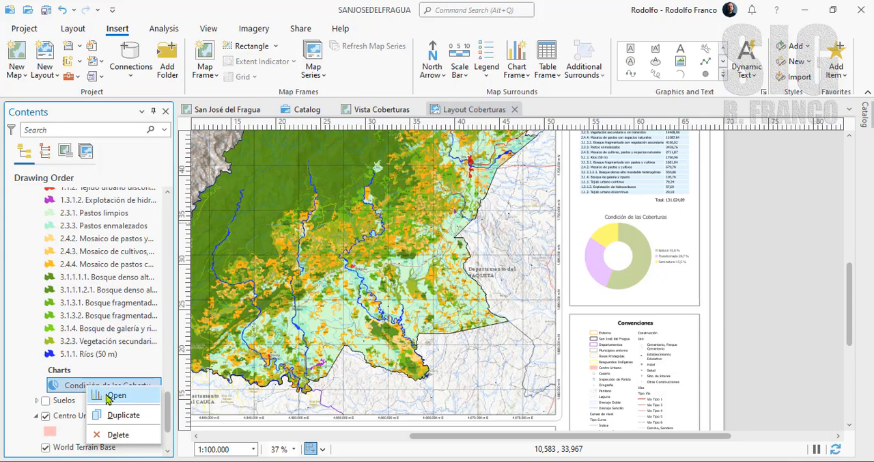
pyautogui.click(113, 395)
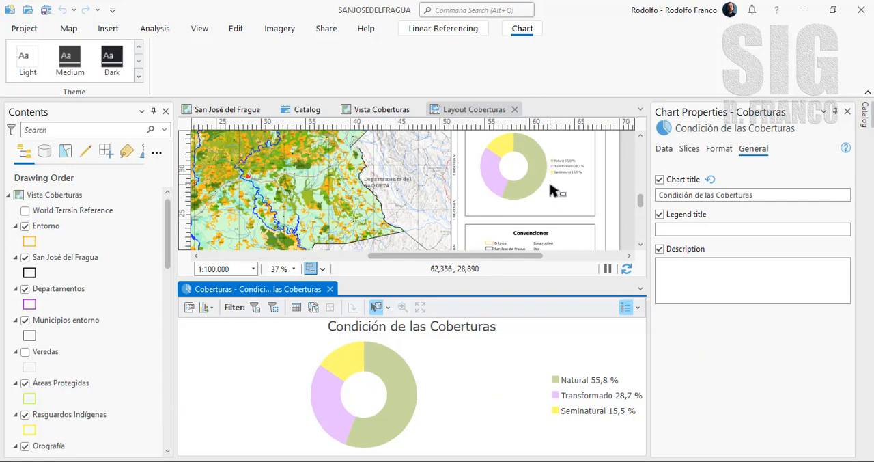
# - Close the chart view and its chart properties, and examine the donut chart and its legend in the layout
pyautogui.click(330, 289)
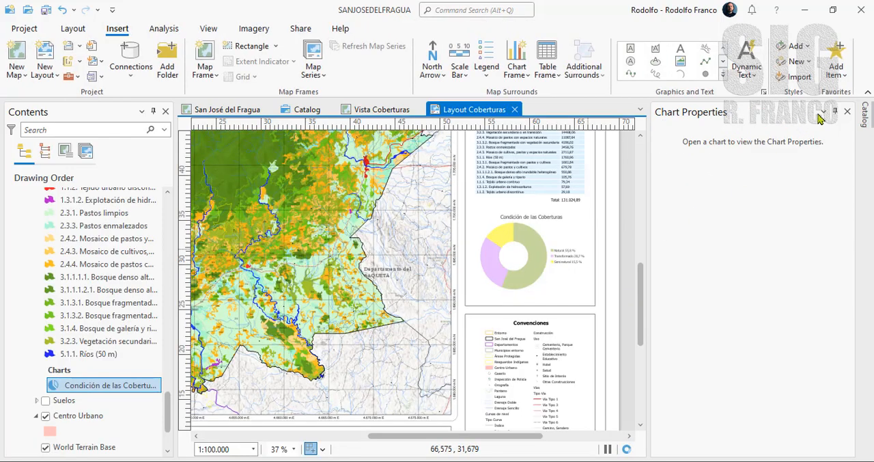
pyautogui.click(847, 111)
pyautogui.scroll(2, 661, 249)
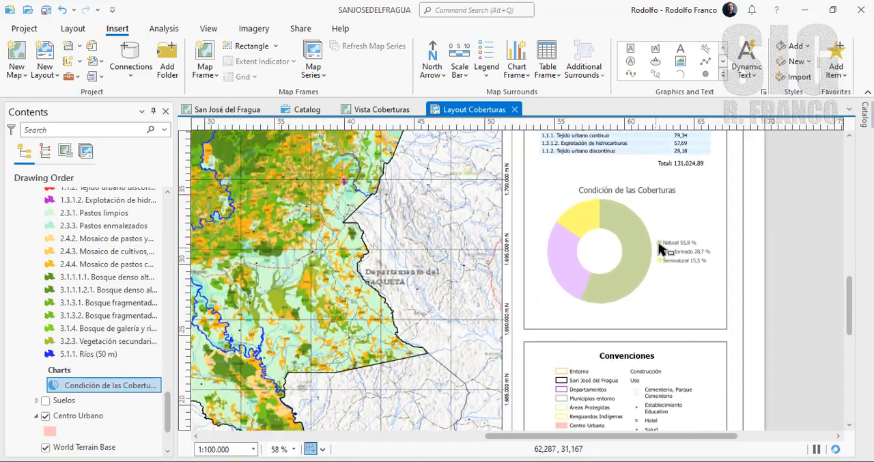
pyautogui.scroll(2, 660, 249)
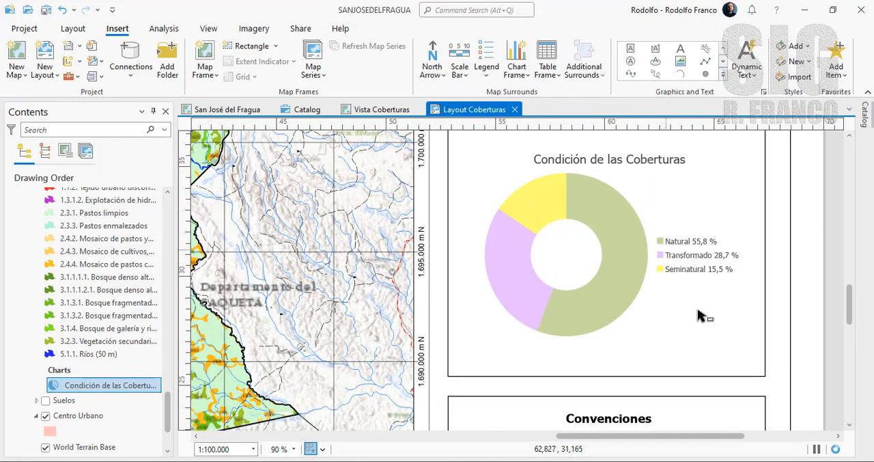